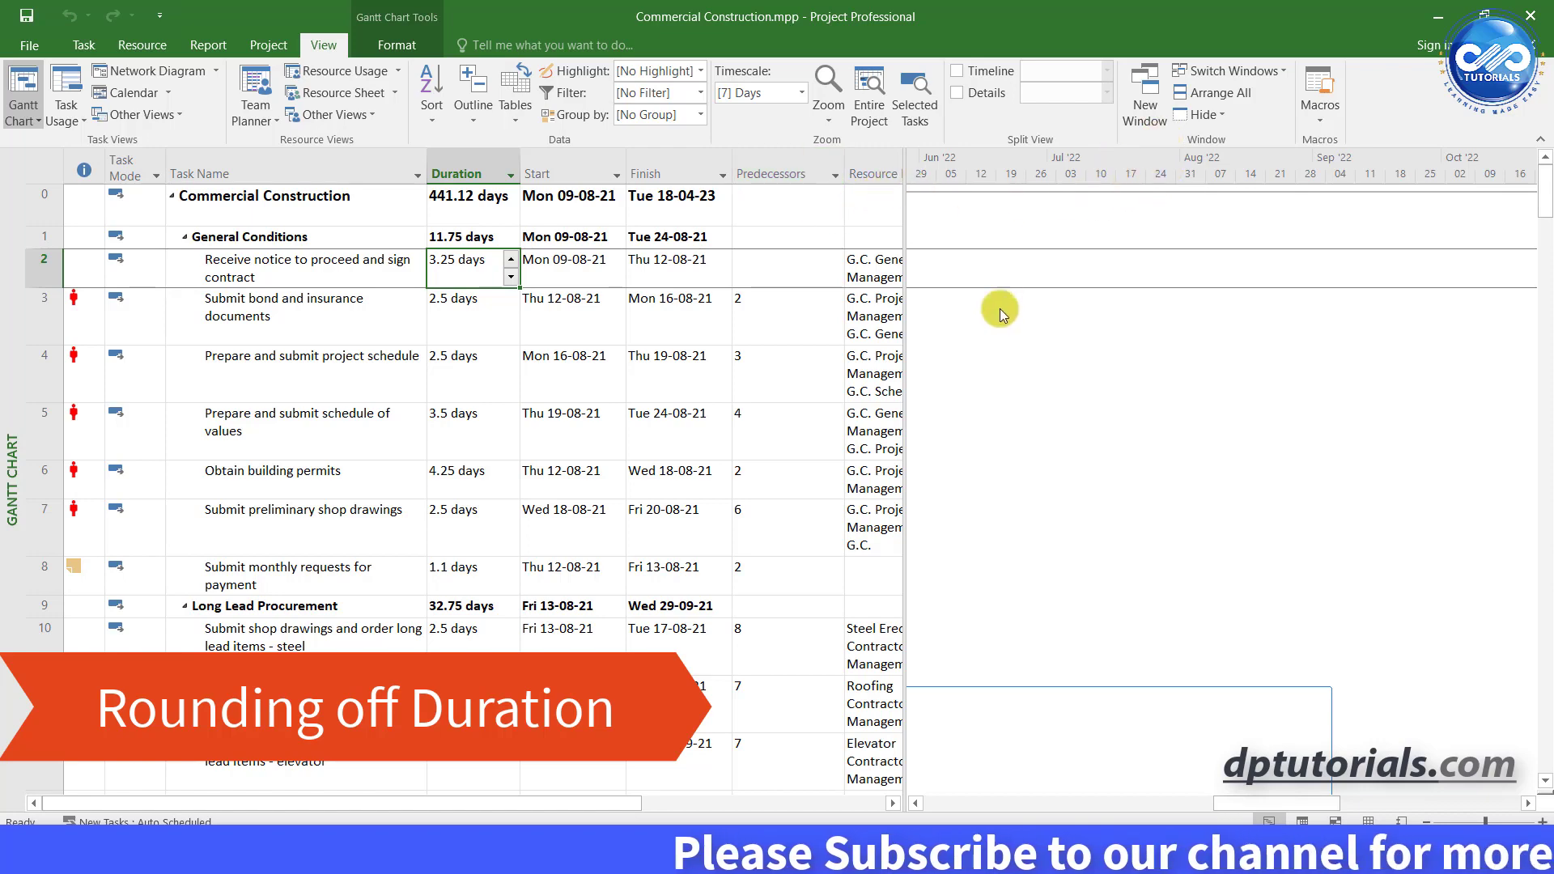
Step: Bring the Gantt bar of the task "Receive notice to proceed and sign contract" into view in the chart
left_click(261, 45)
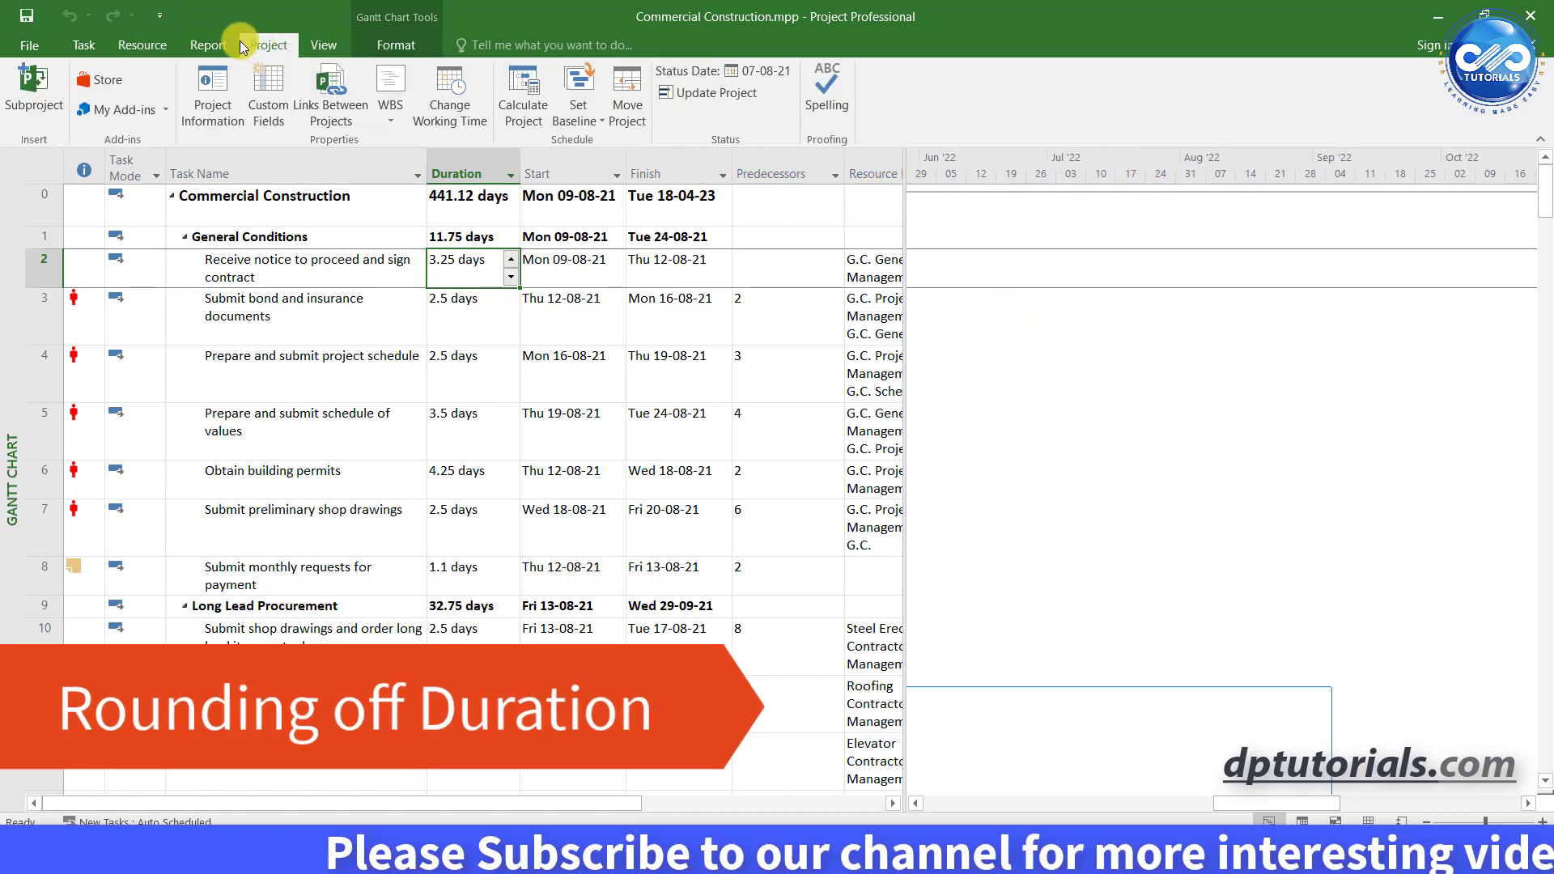
left_click(208, 45)
left_click(154, 47)
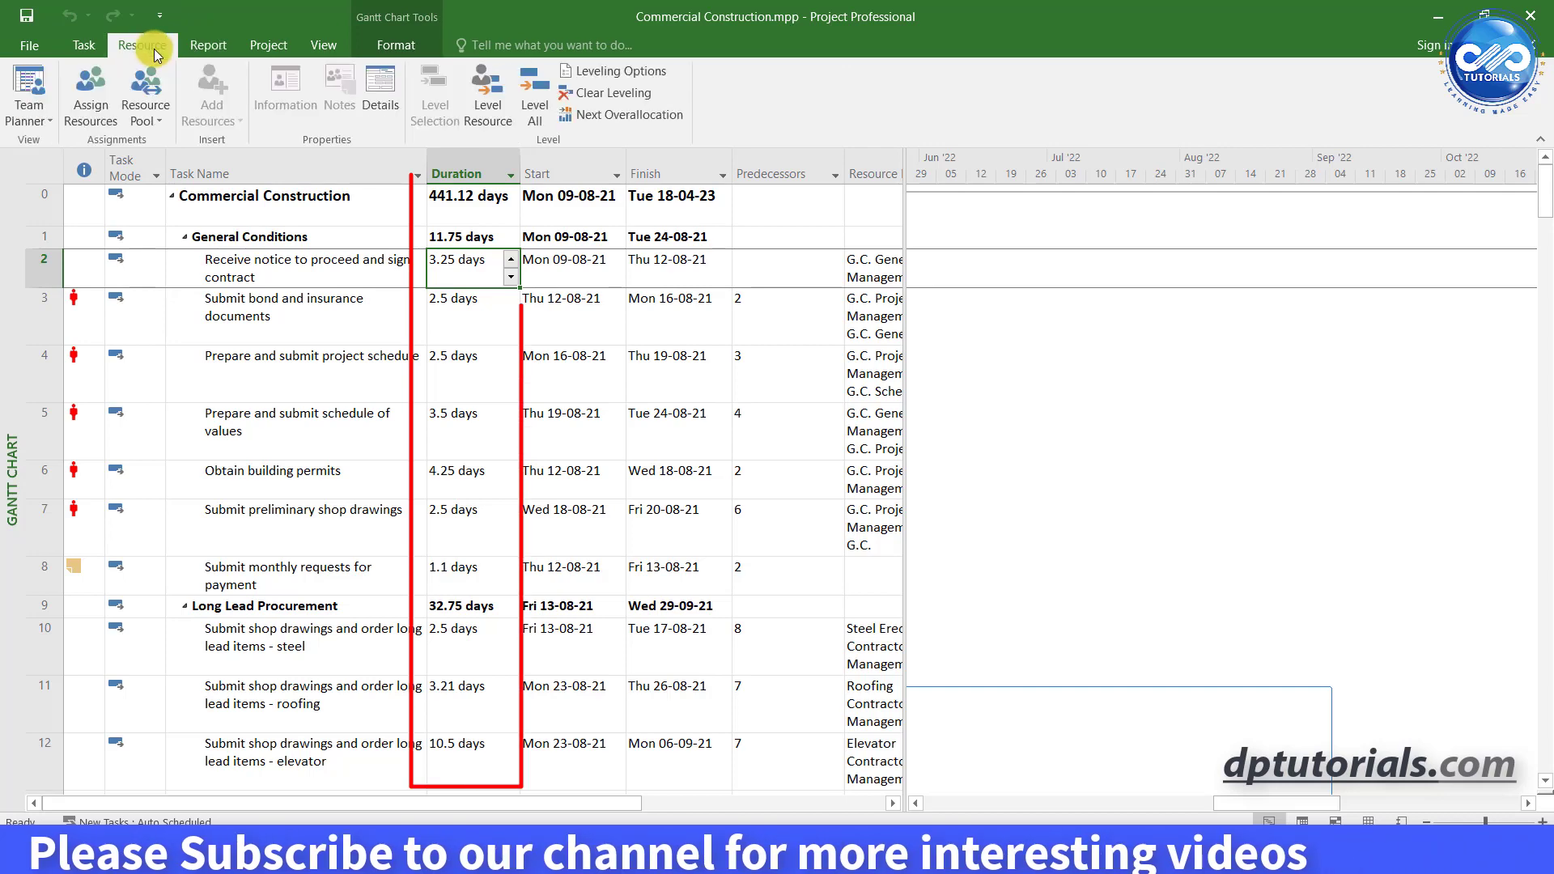
left_click(101, 50)
left_click(1277, 81)
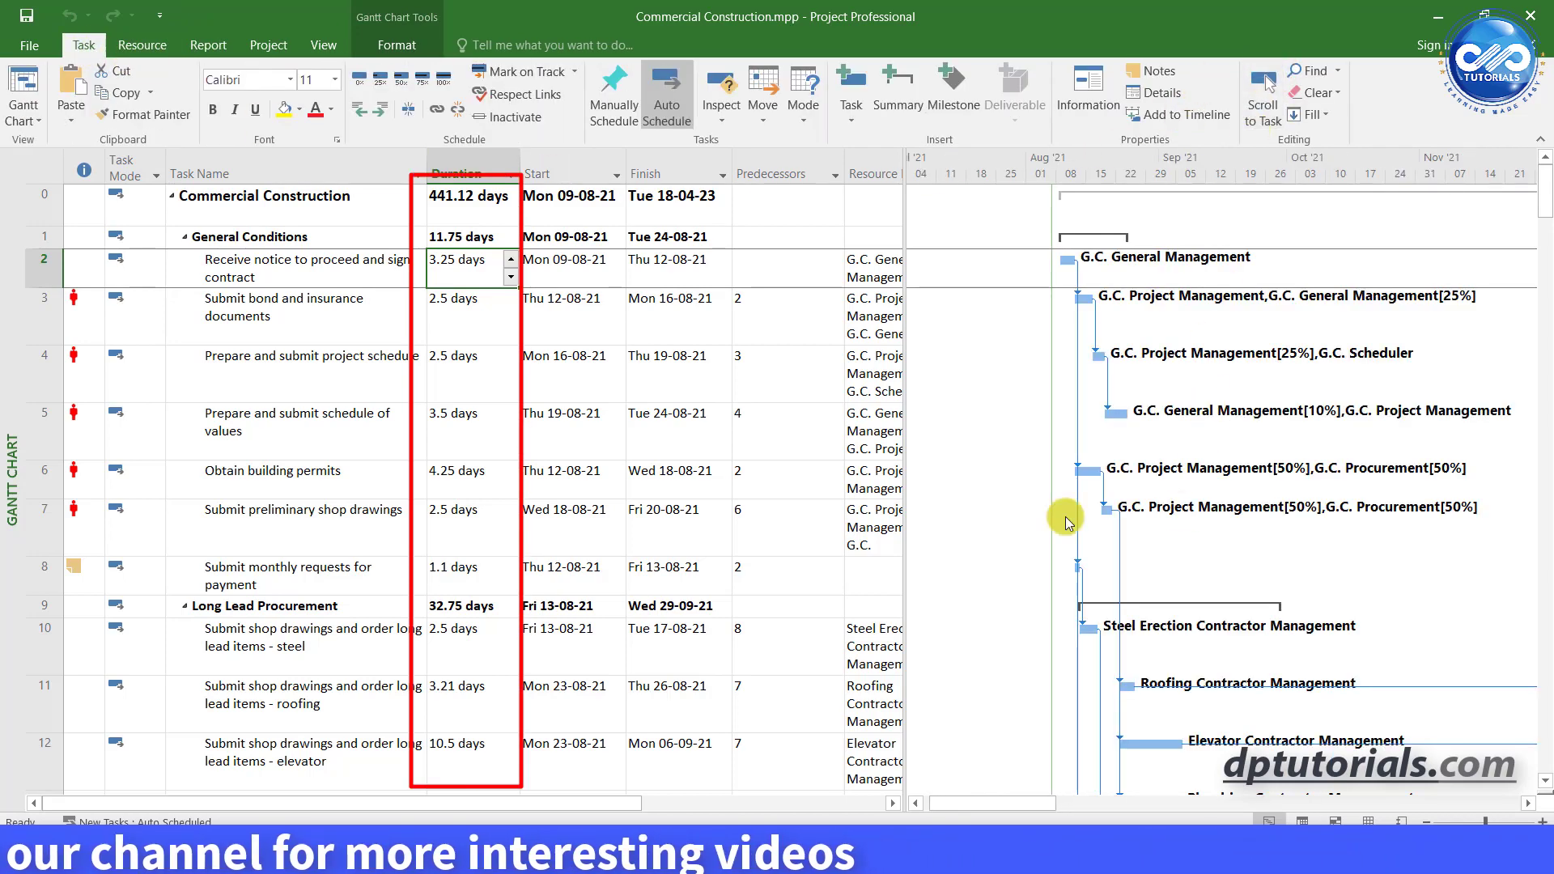
Step: Examine the Duration values of the tasks under General Conditions and Long Lead Procurement
left_click(482, 316)
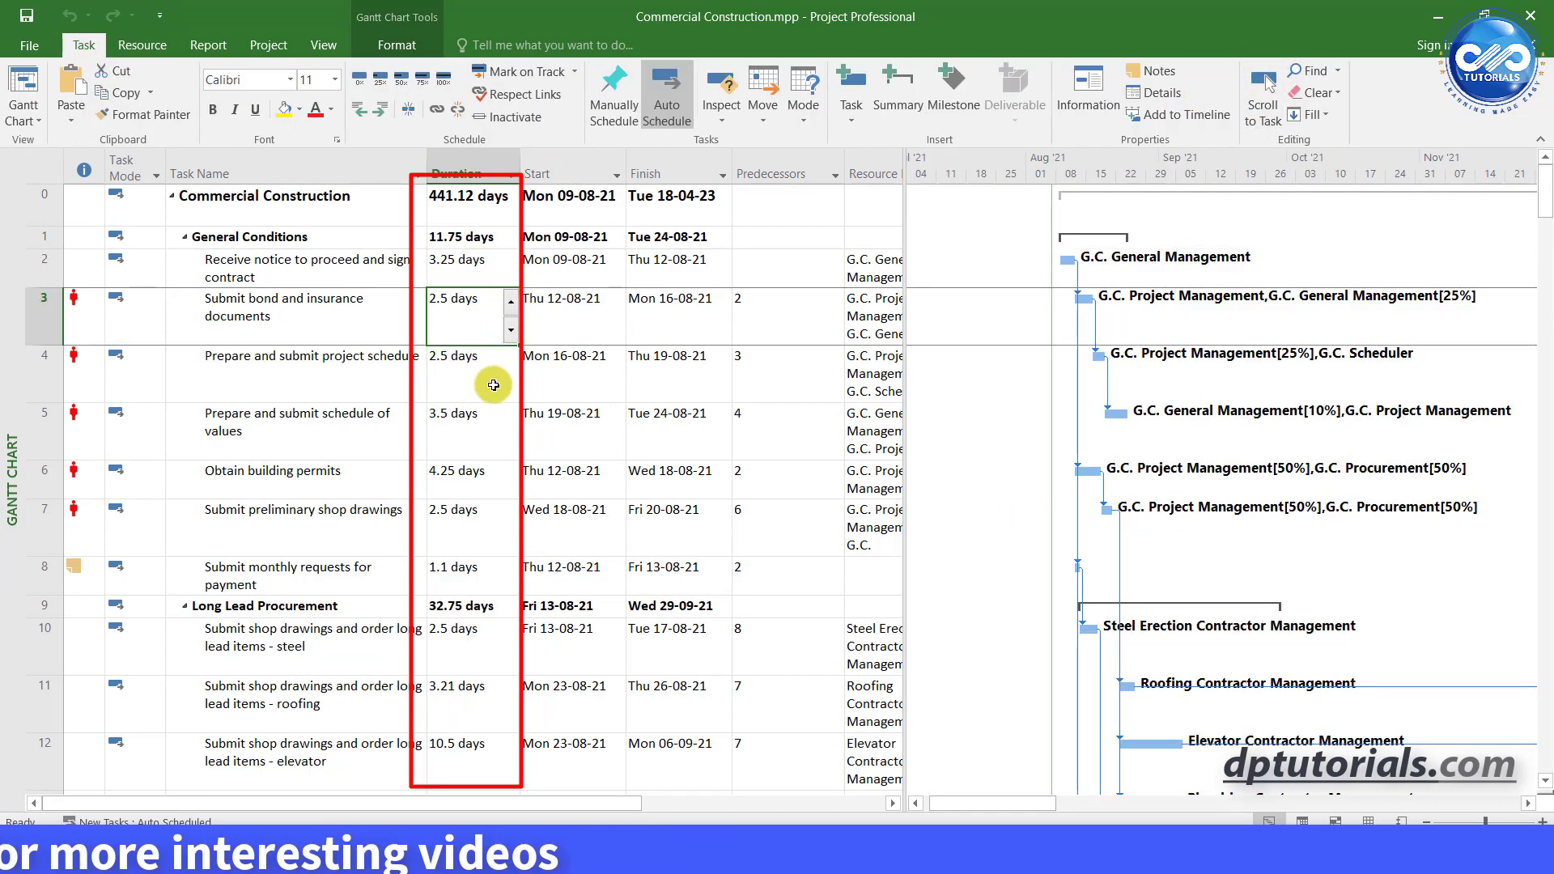
left_click(490, 365)
left_click(483, 479)
left_click(475, 512)
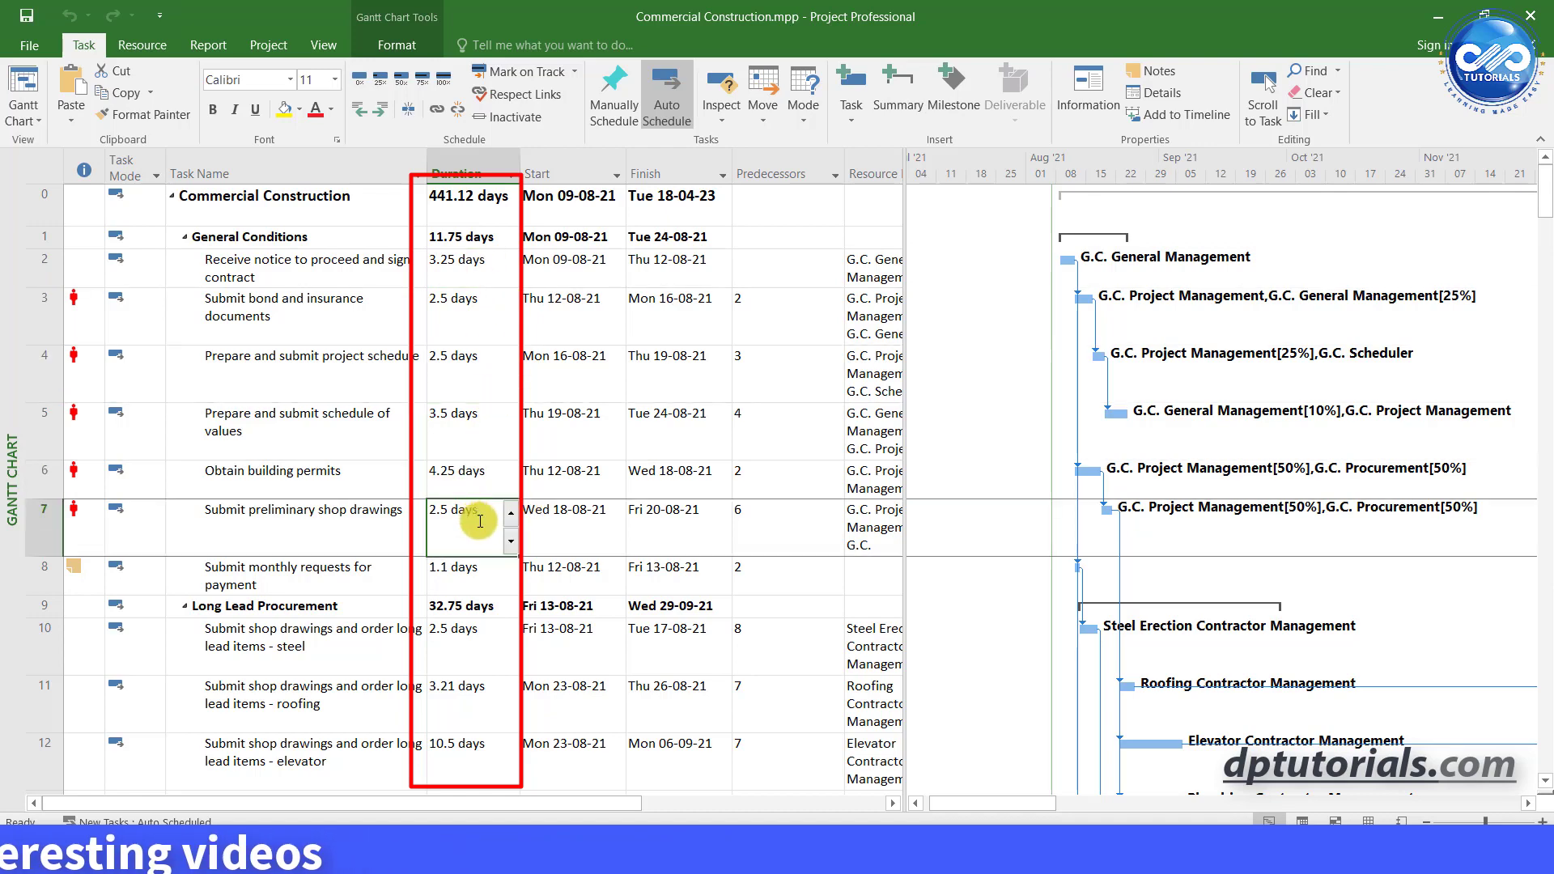
left_click(481, 574)
left_click(487, 643)
left_click(490, 697)
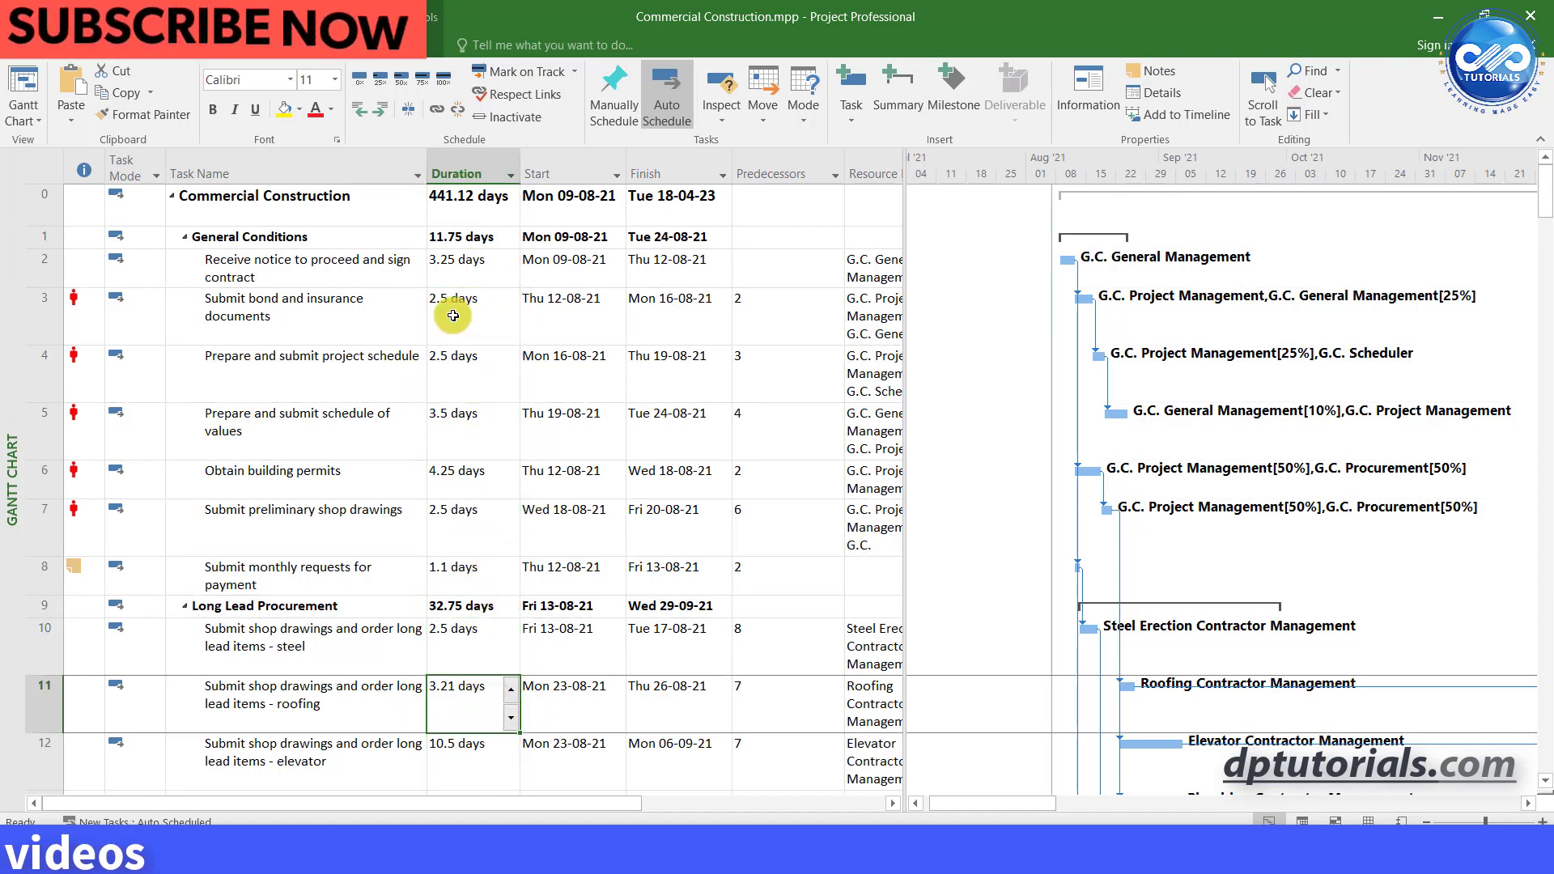
left_click(466, 260)
left_click(475, 373)
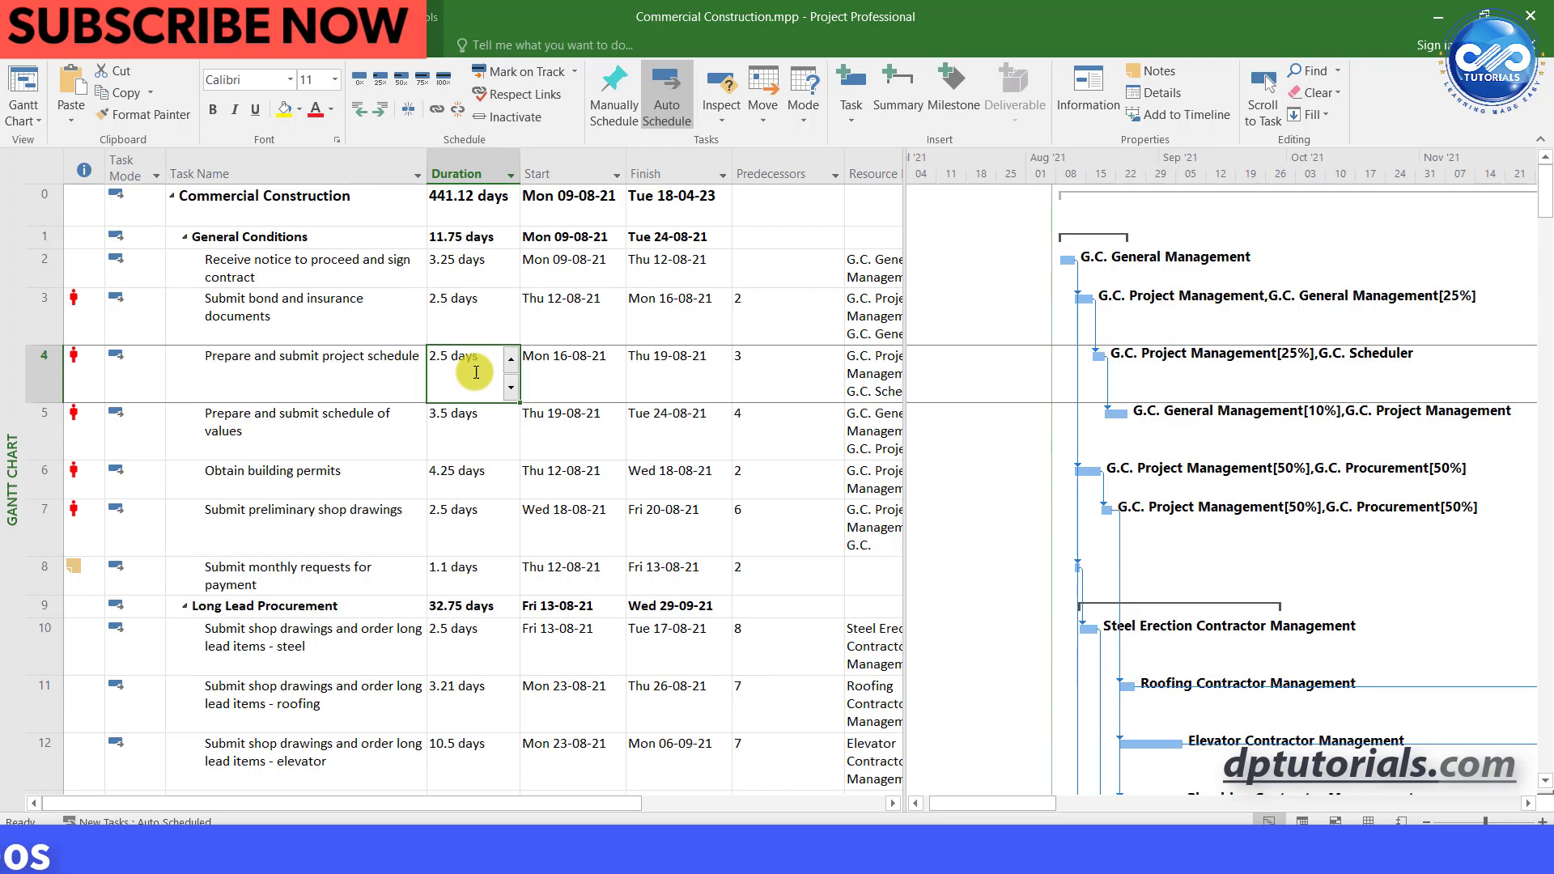
left_click(482, 445)
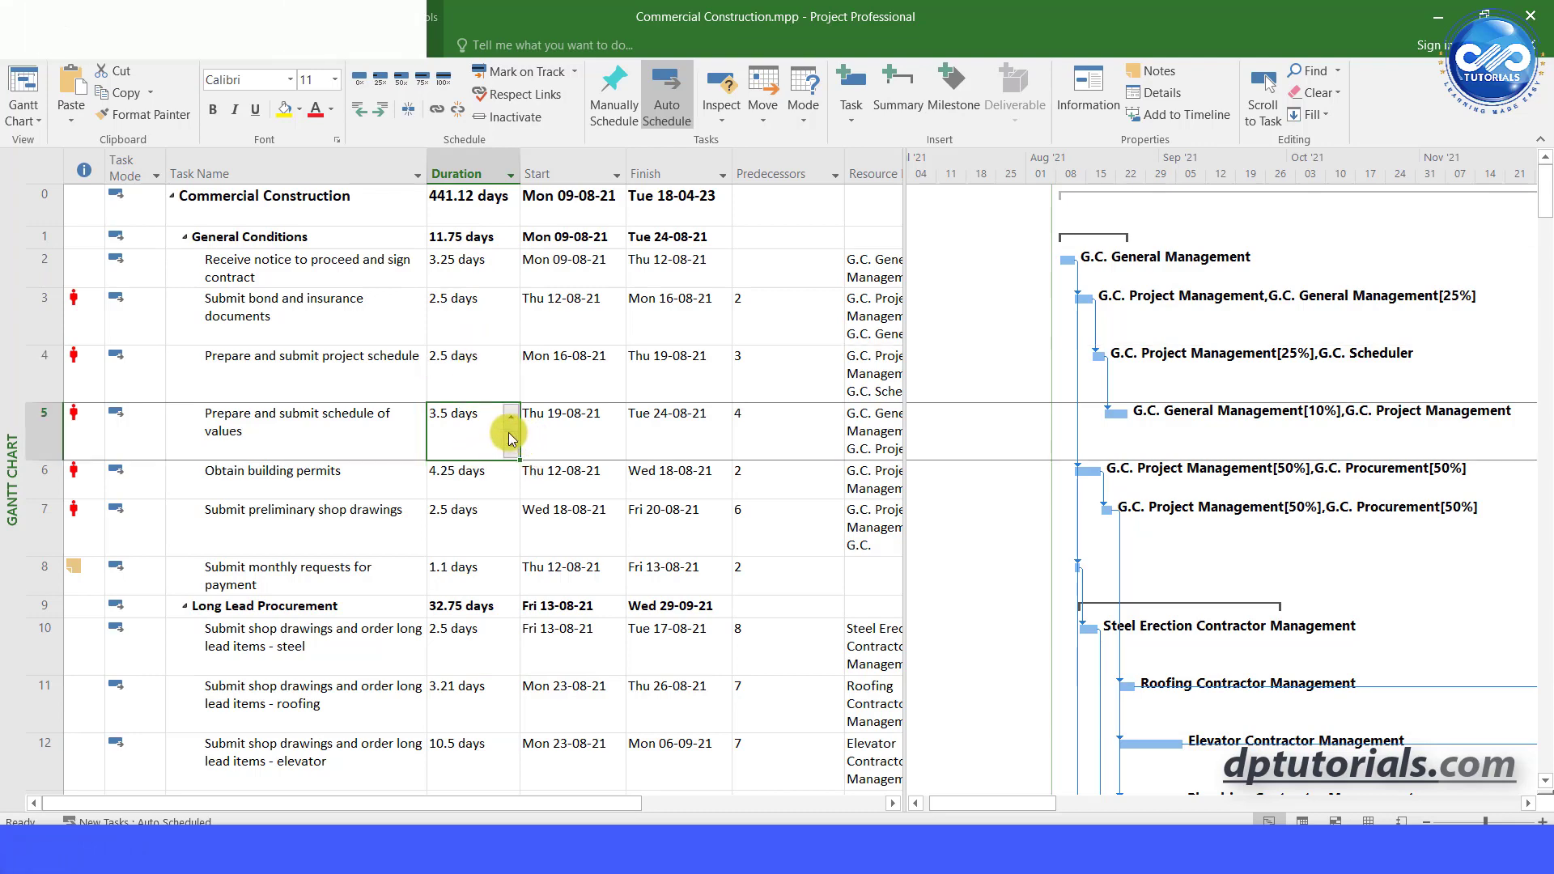
Step: Rename the custom task text field Text1 as "Roundedoff Duration"
left_click(413, 46)
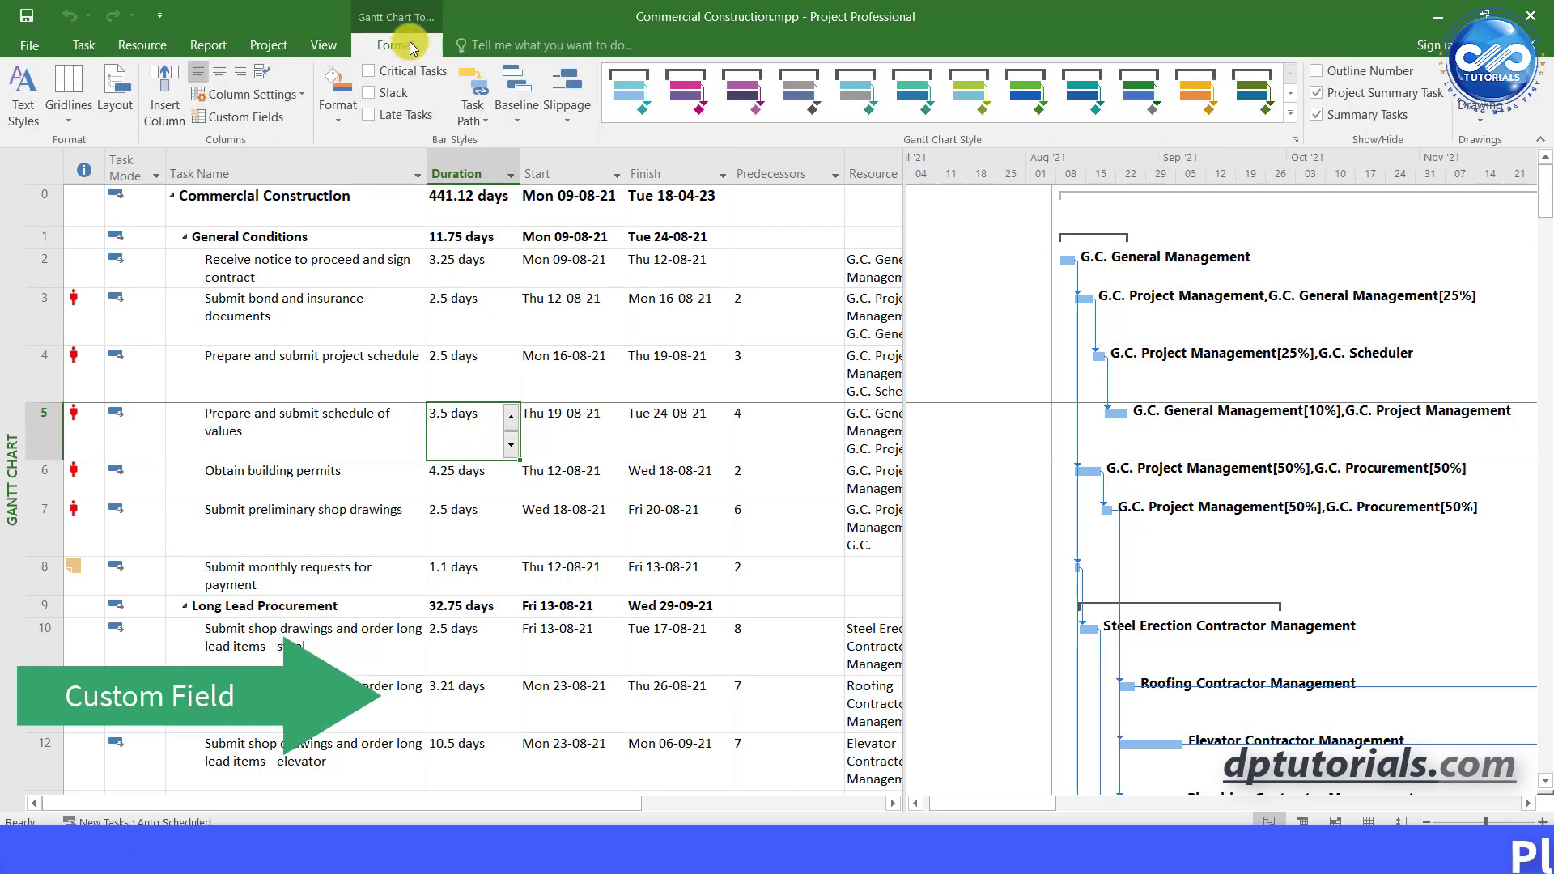
left_click(273, 121)
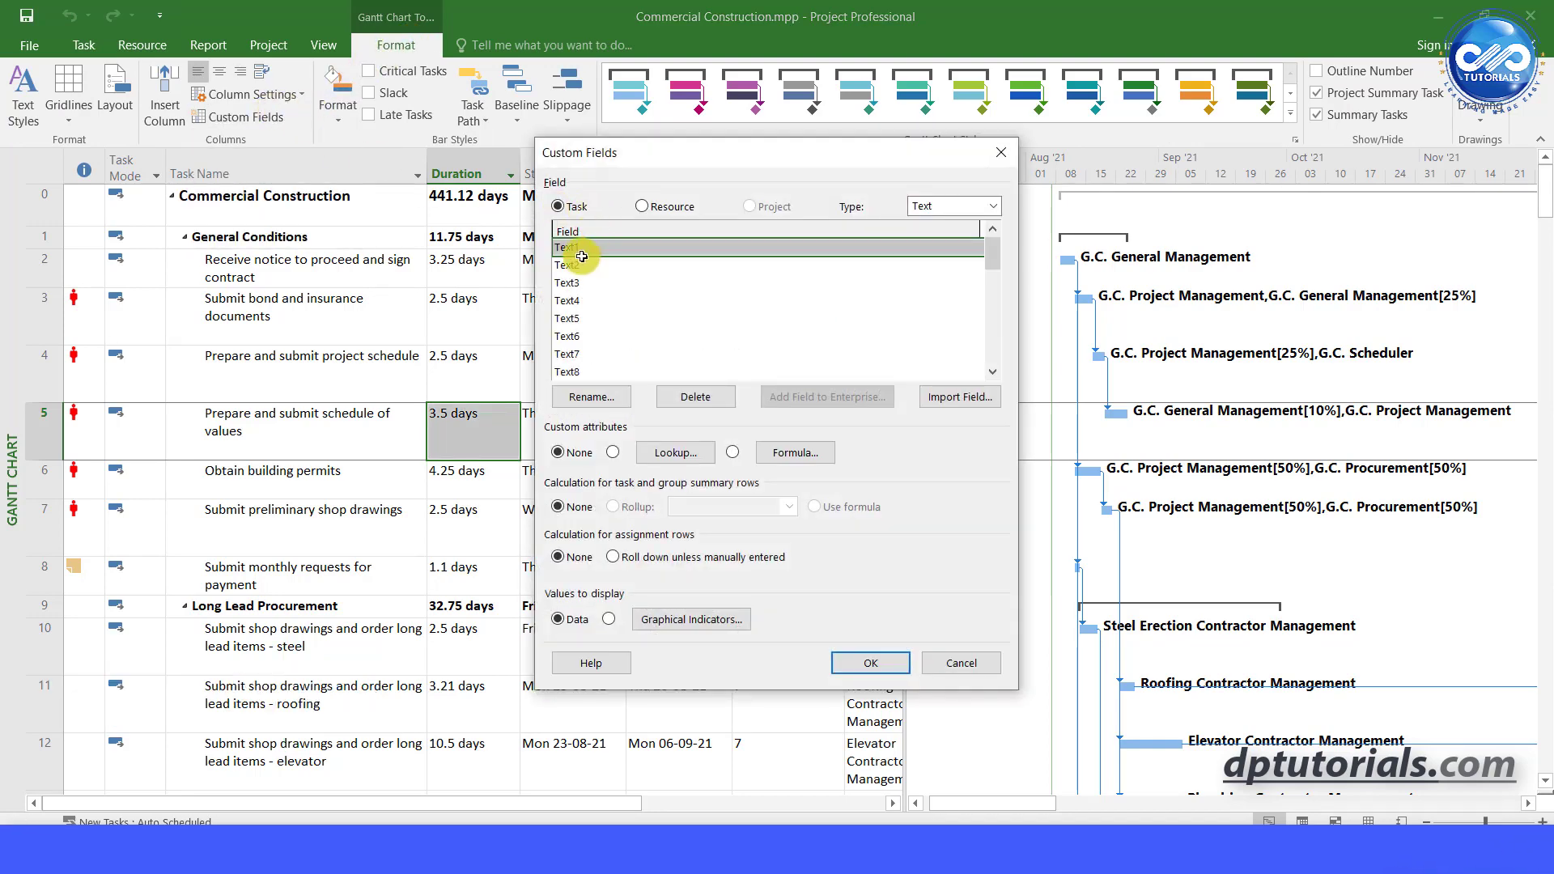
left_click(618, 398)
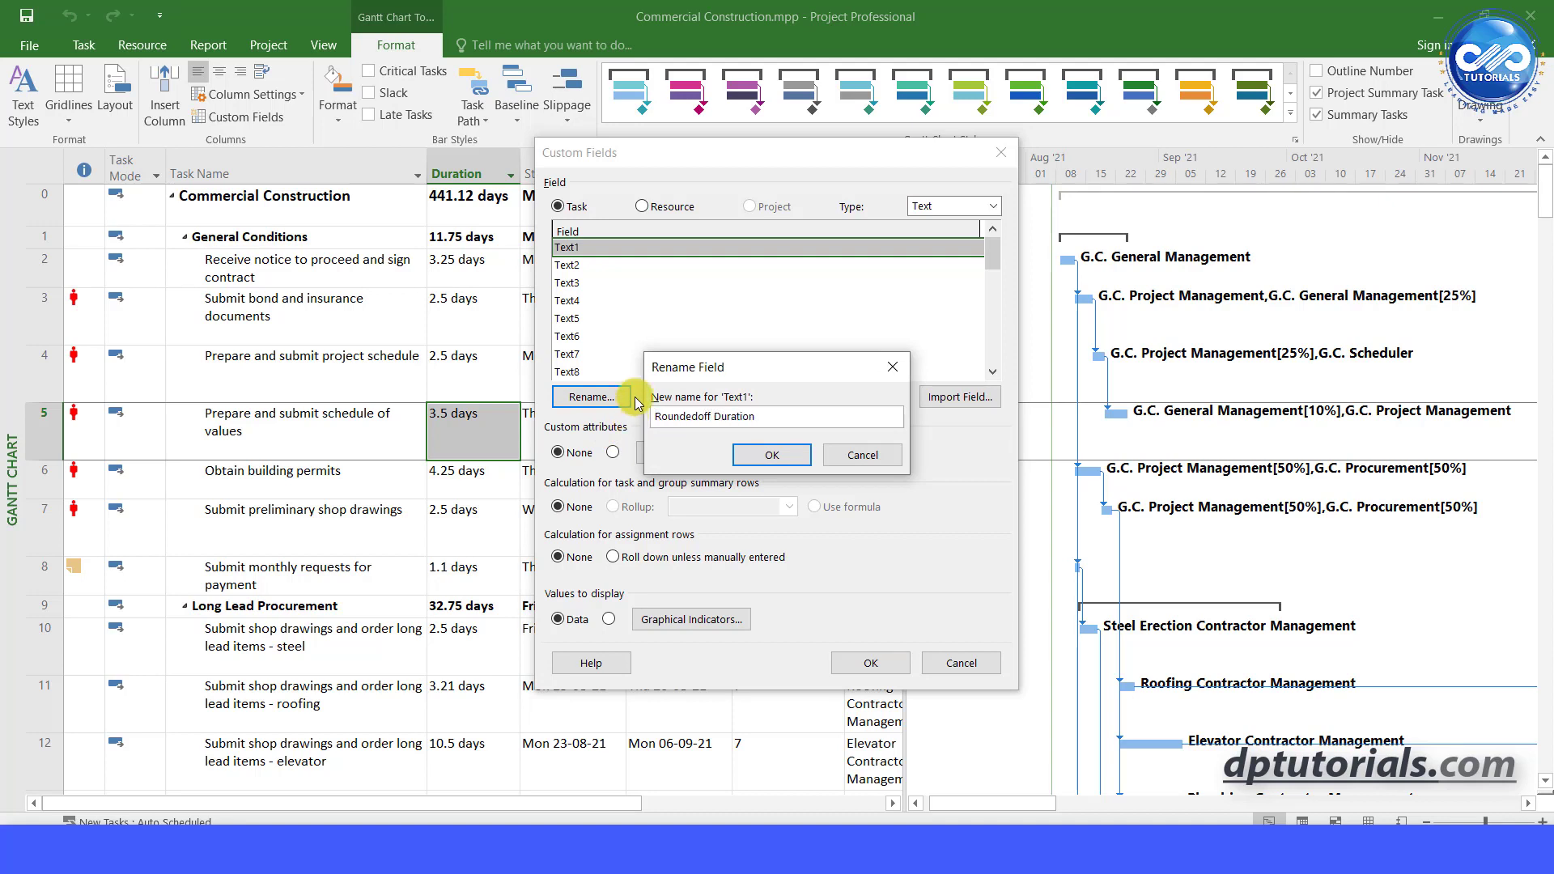
left_click(769, 457)
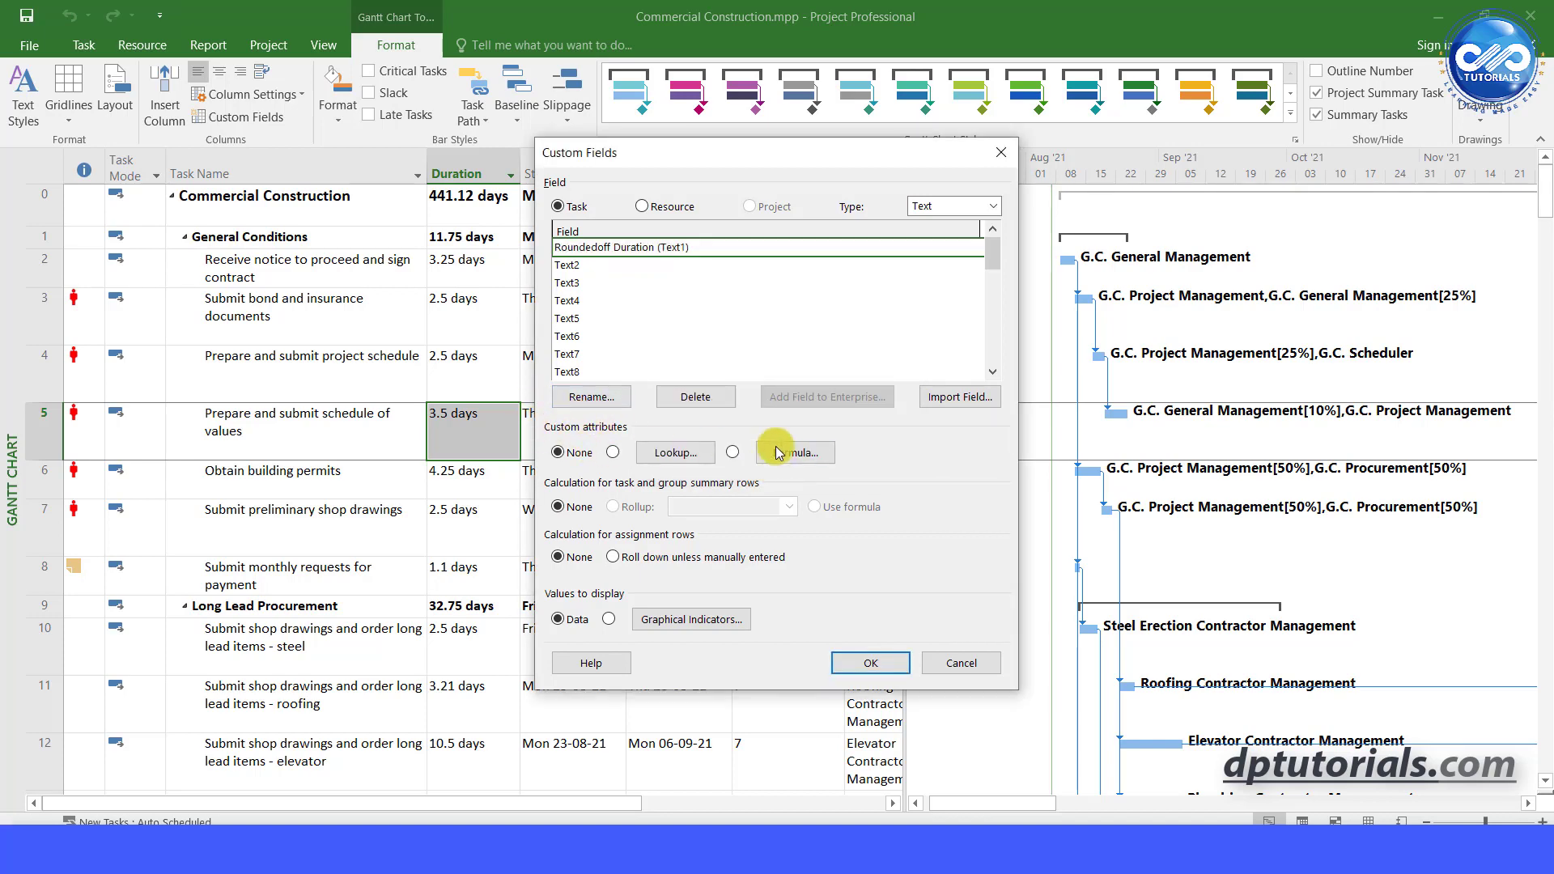
Step: Assign the formula ROUND([DURATION]/[MINUTES PER DAY])&"days" to the Roundedoff Duration field and save the custom field settings
left_click(808, 457)
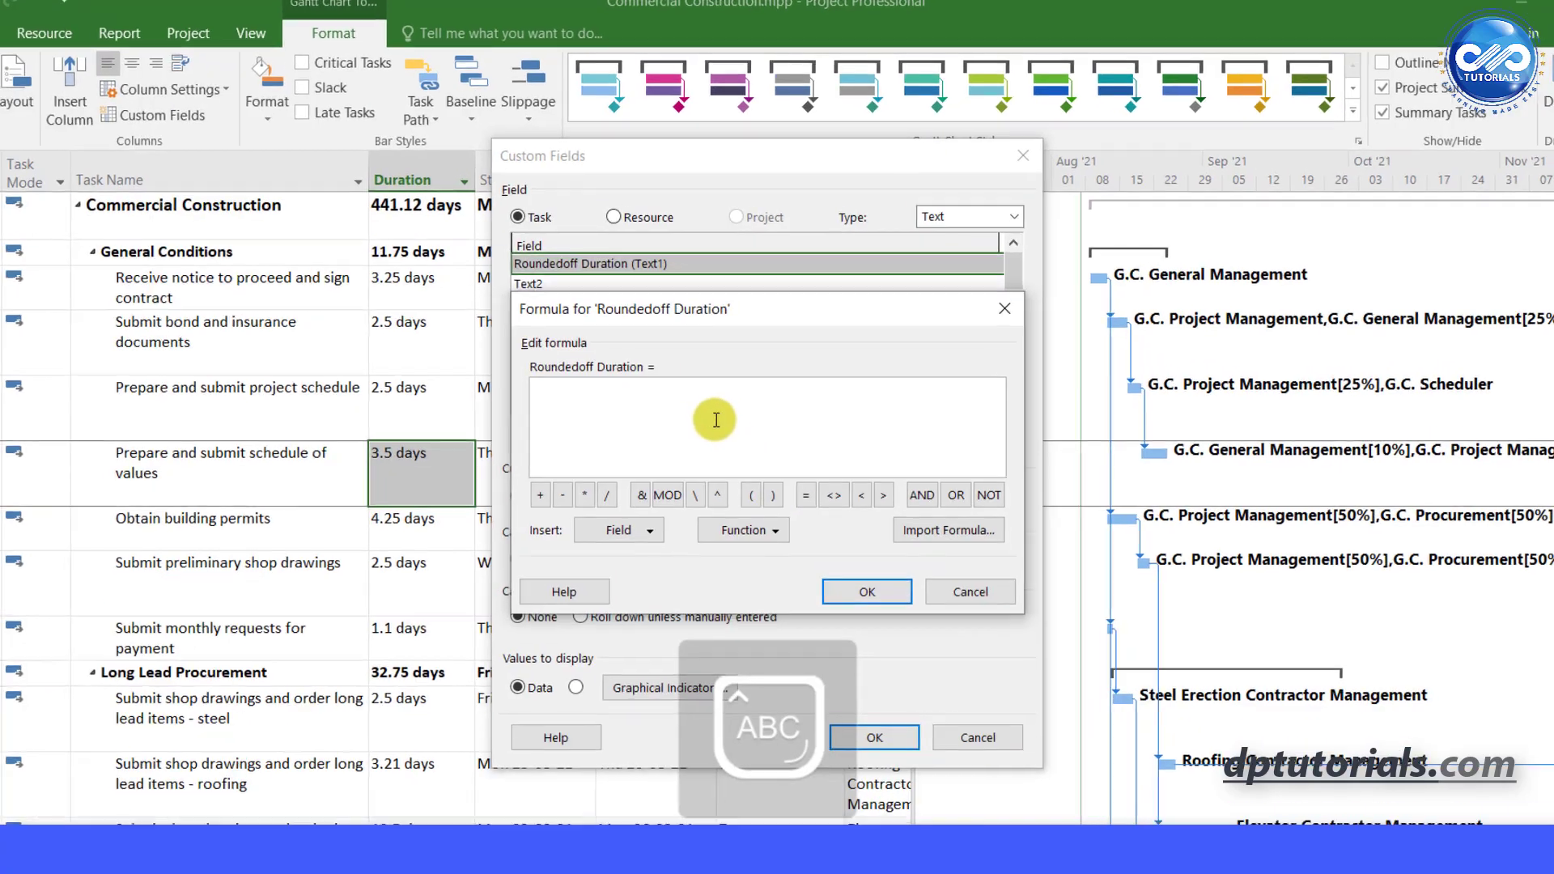
type("ROUND([")
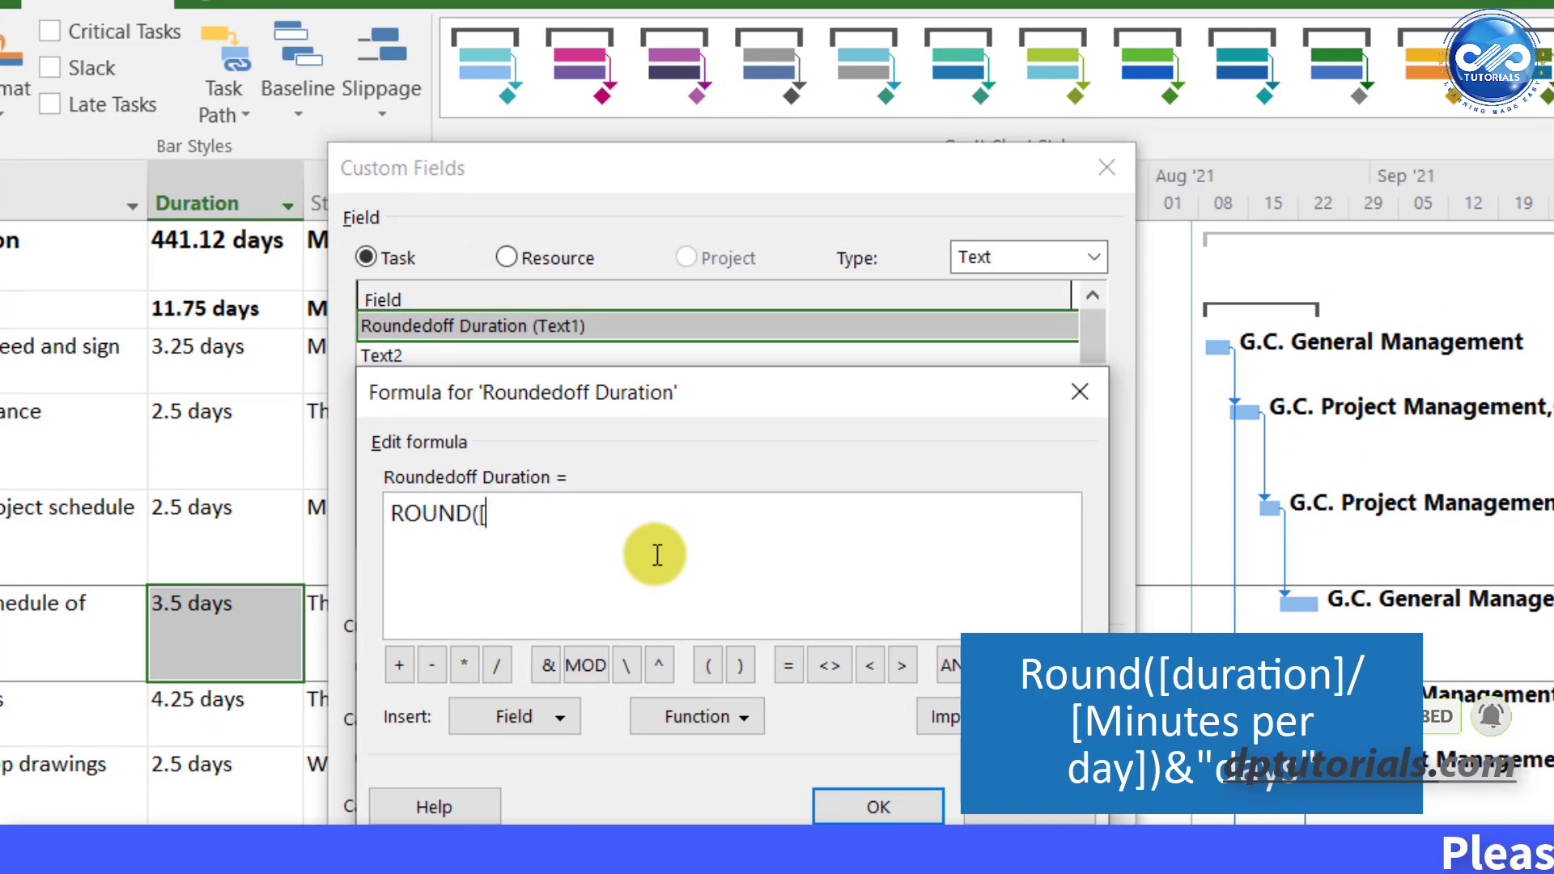
type("DURATION")
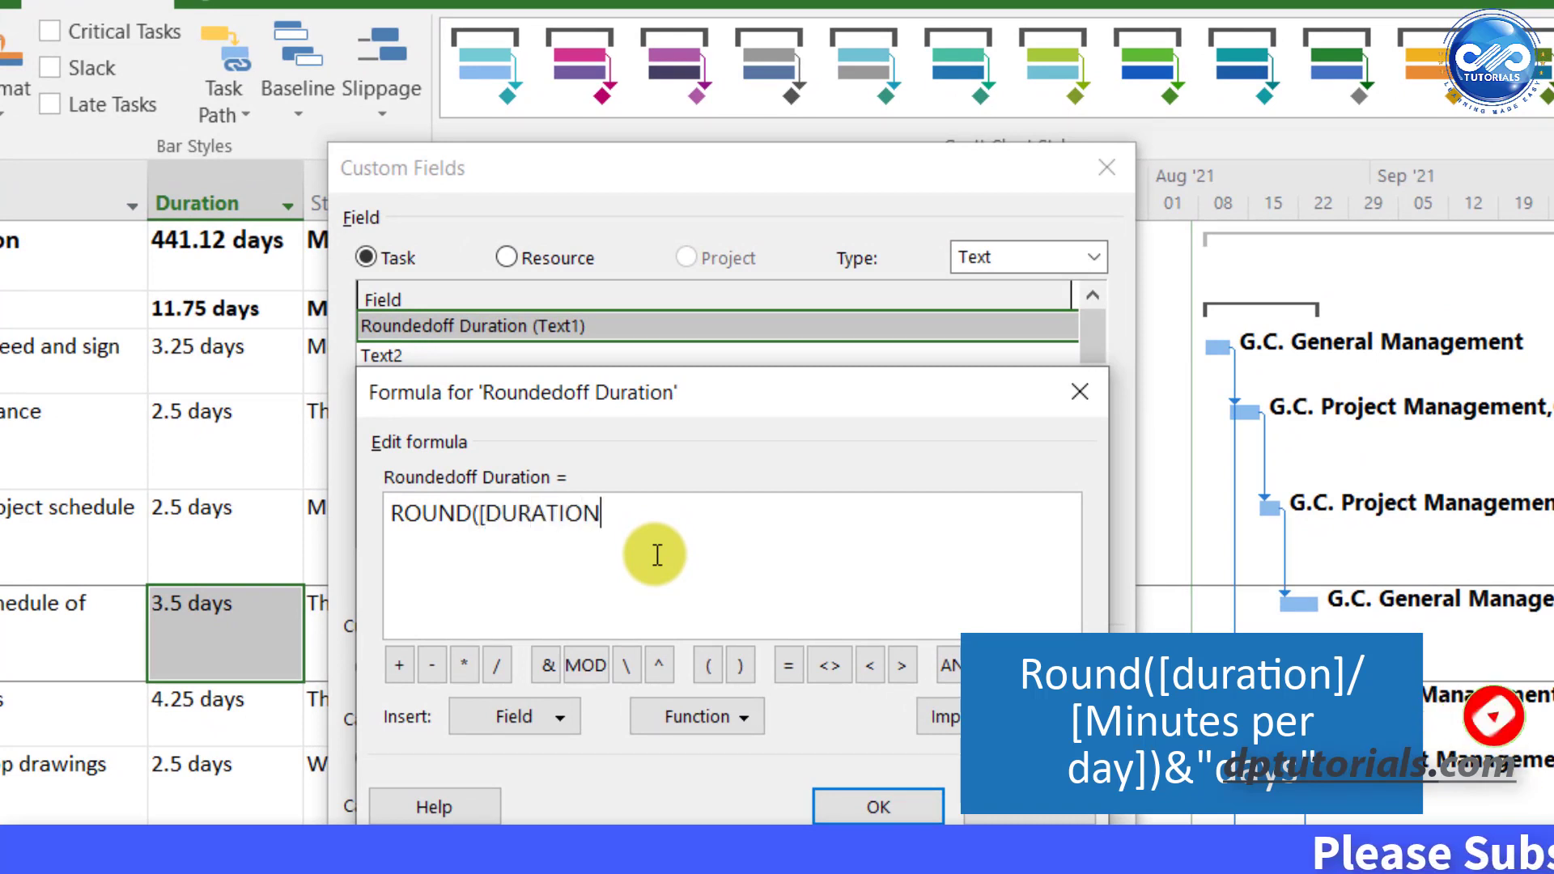
type("]")
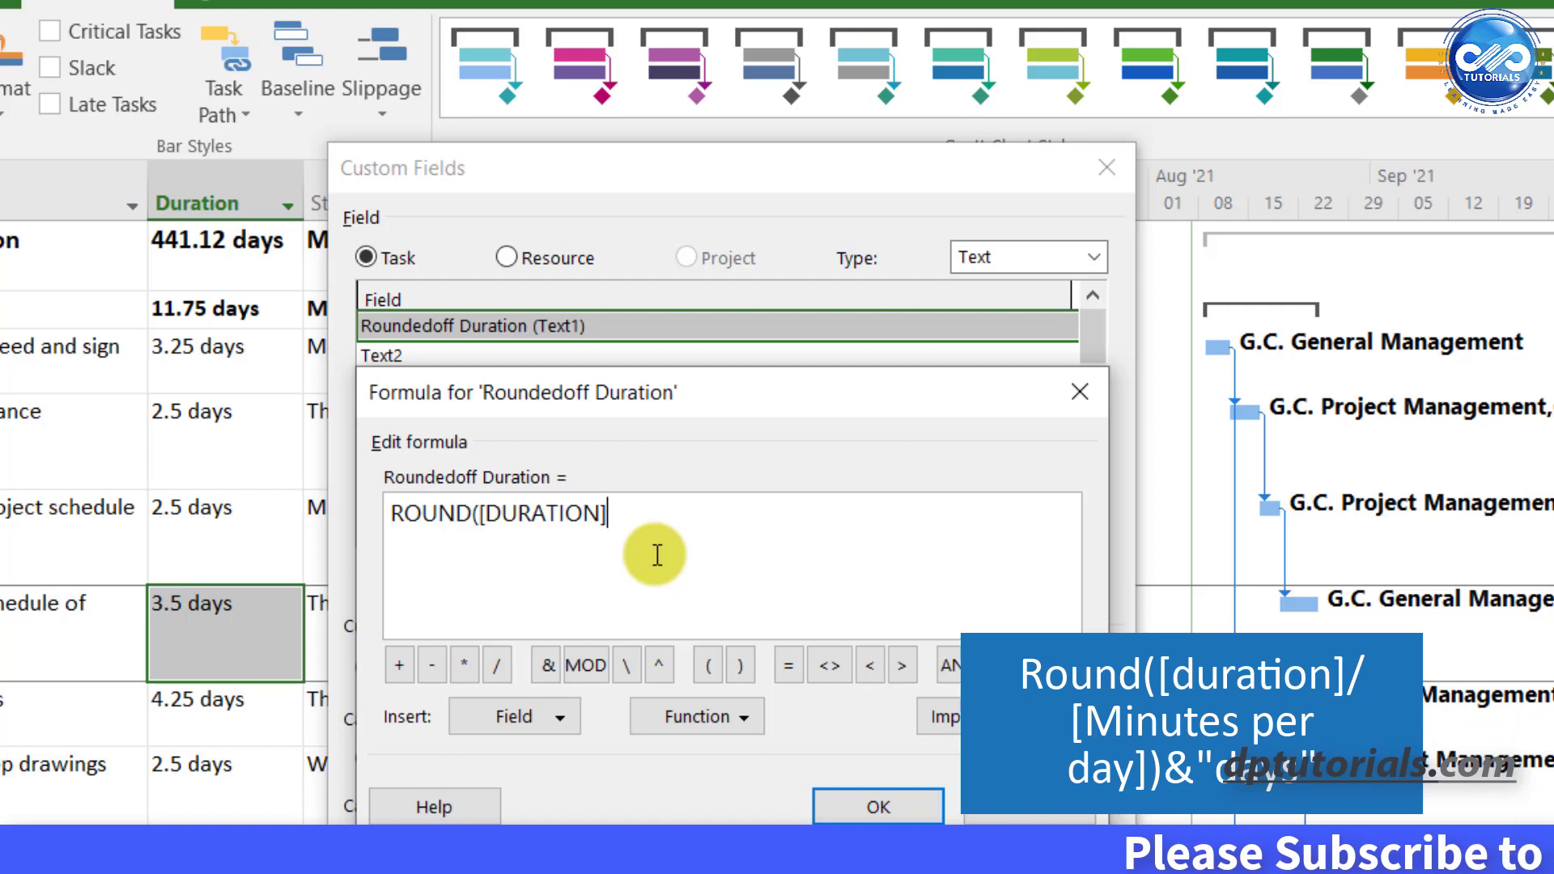
type("/")
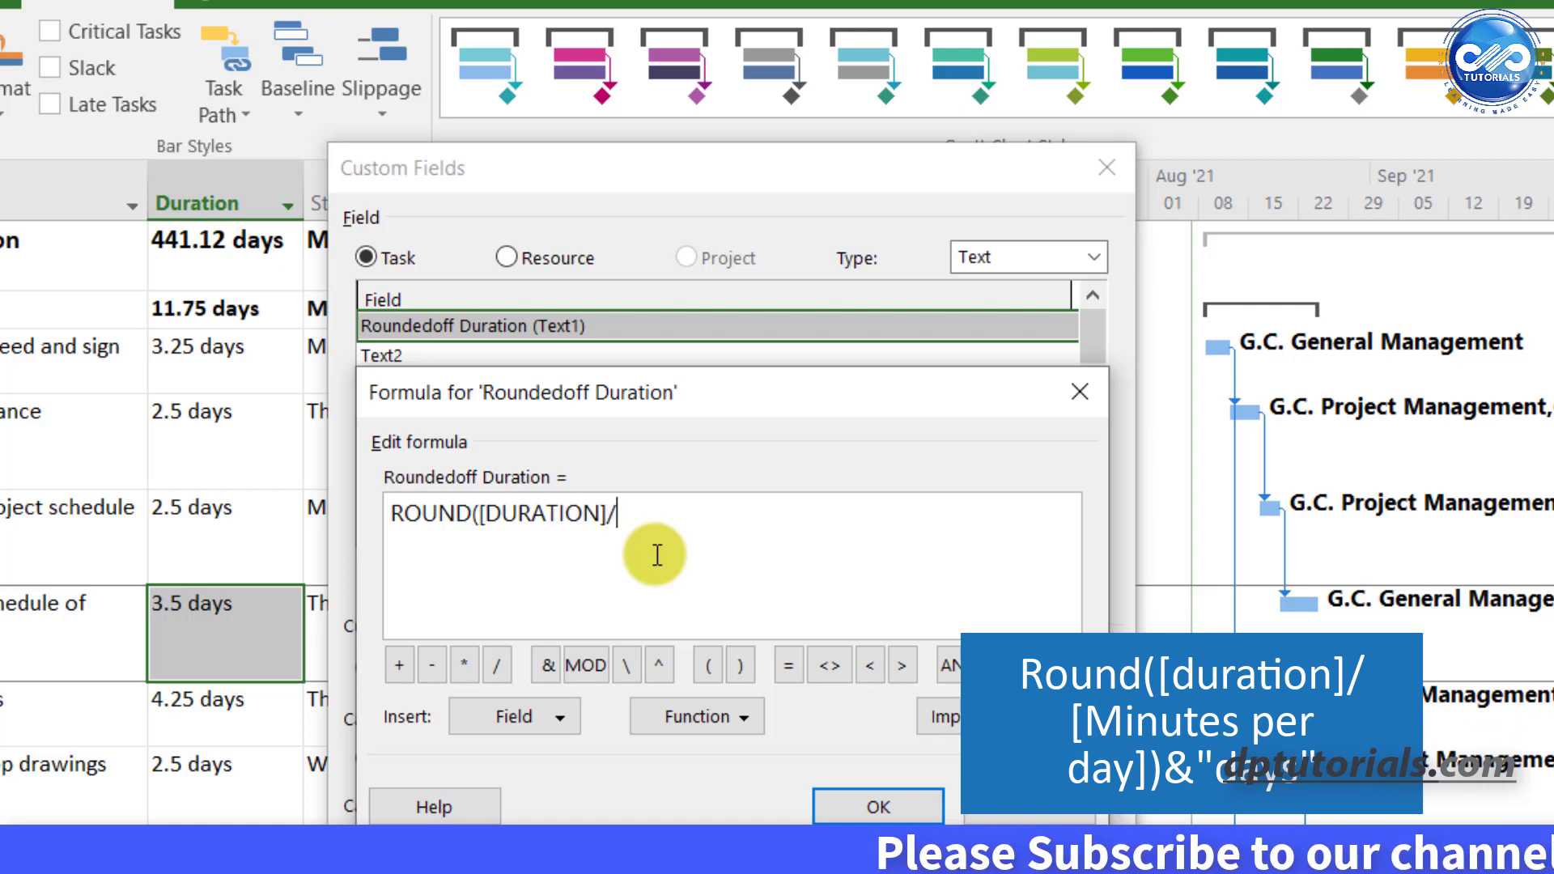
type("[MIN")
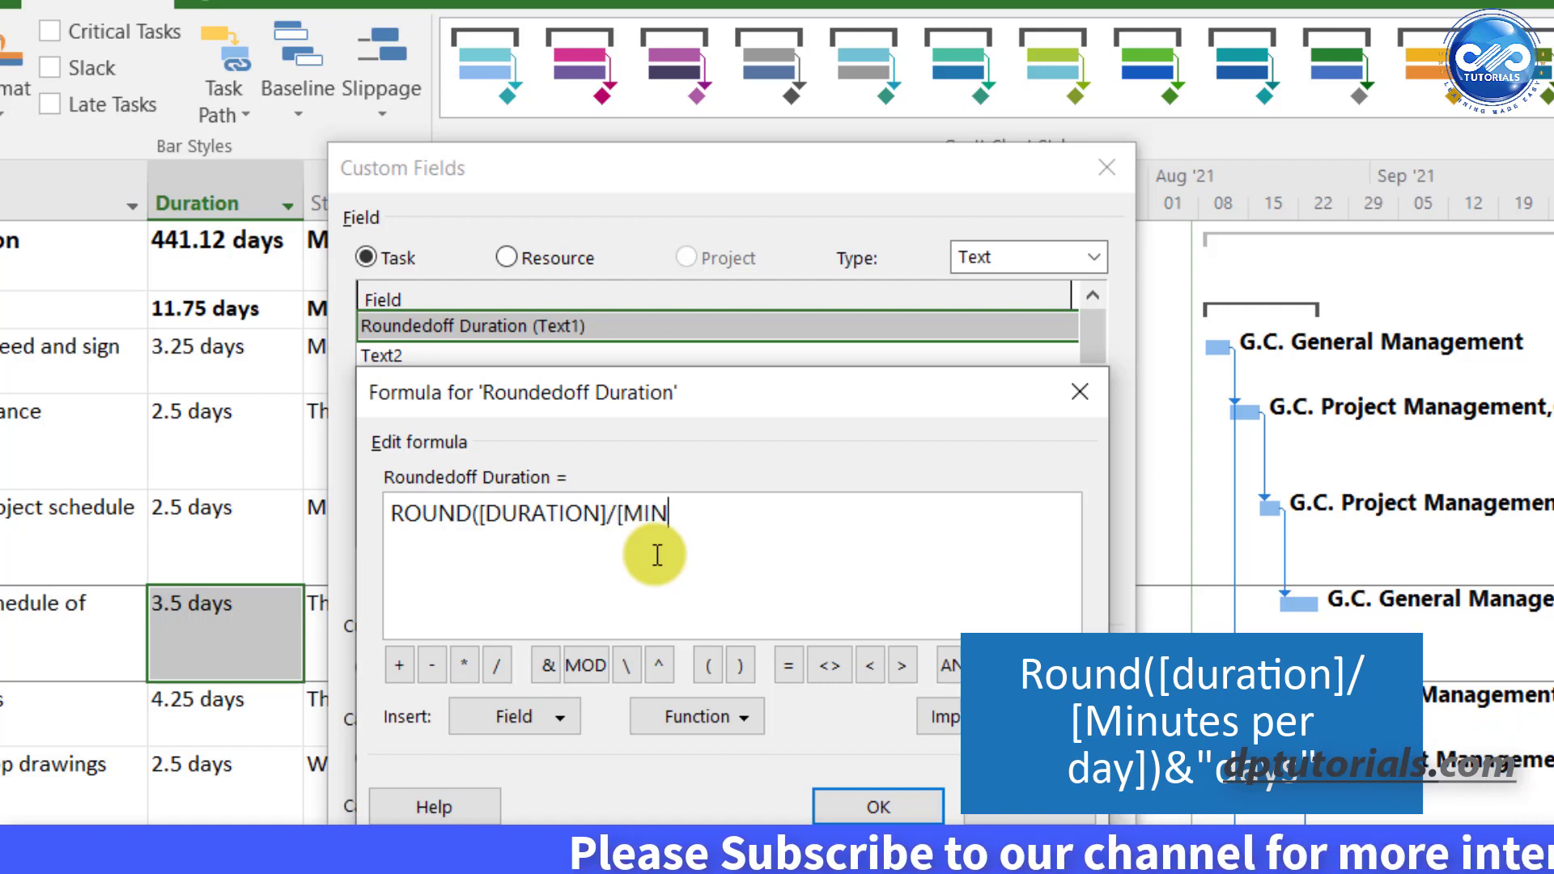
type("UTES PER DAY")
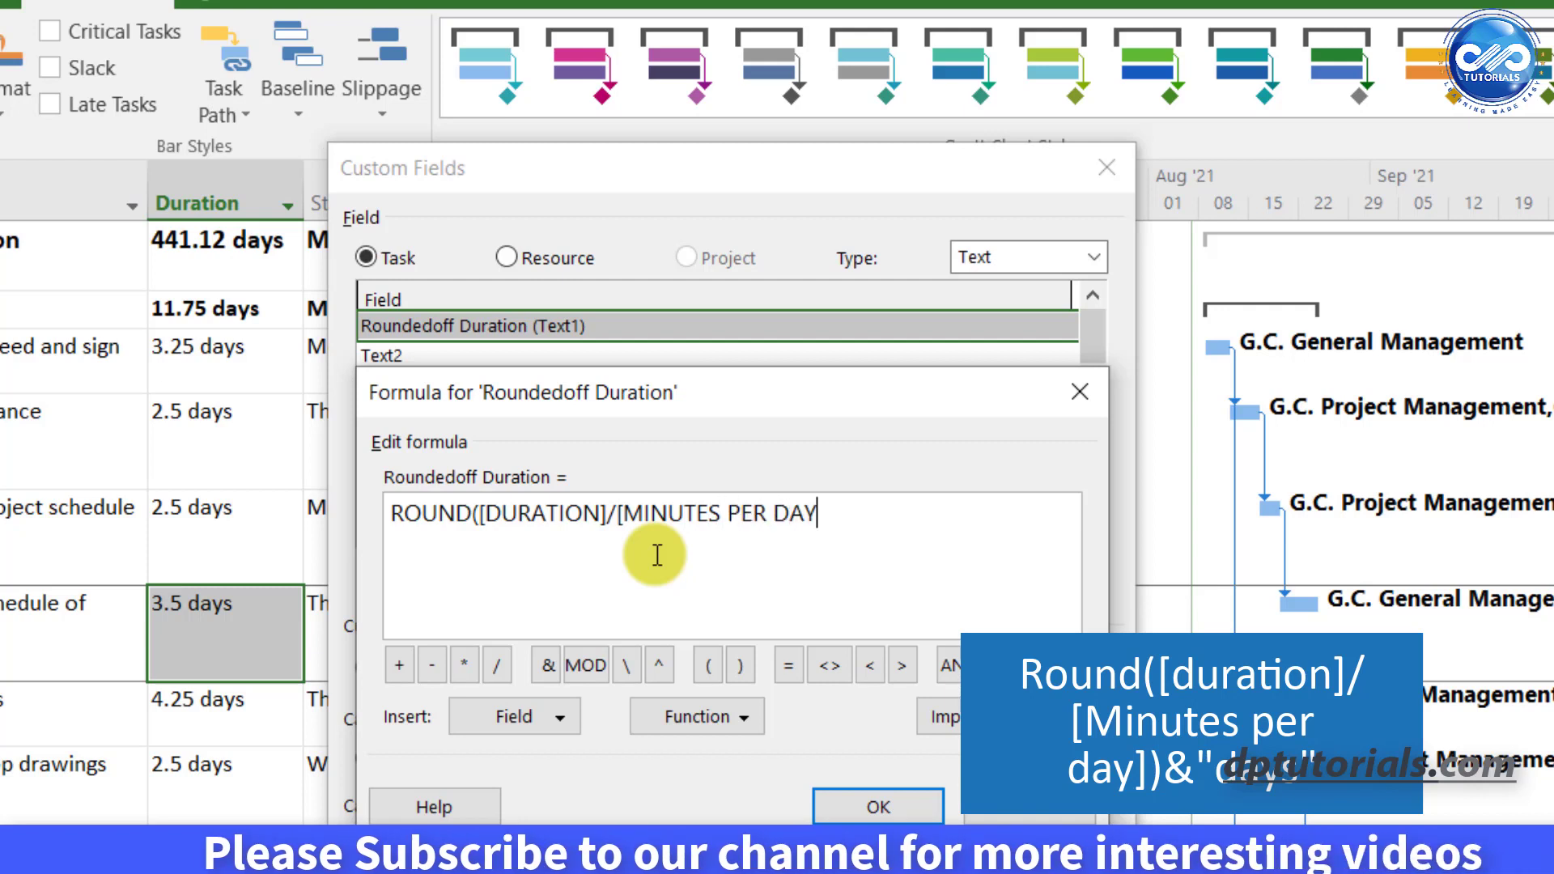
type("])")
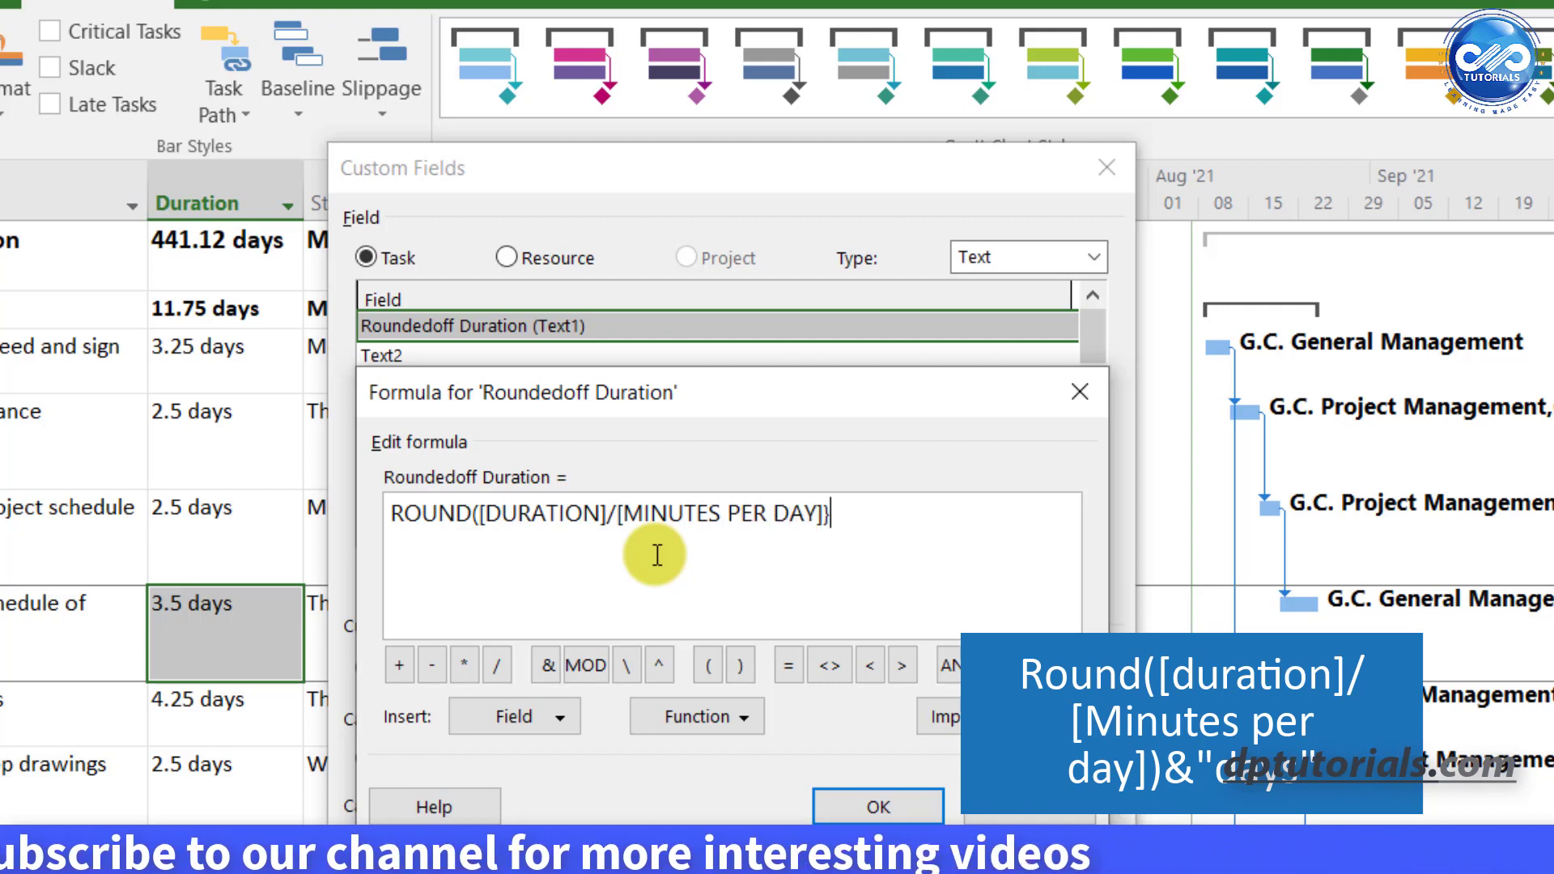
type("&\"DA")
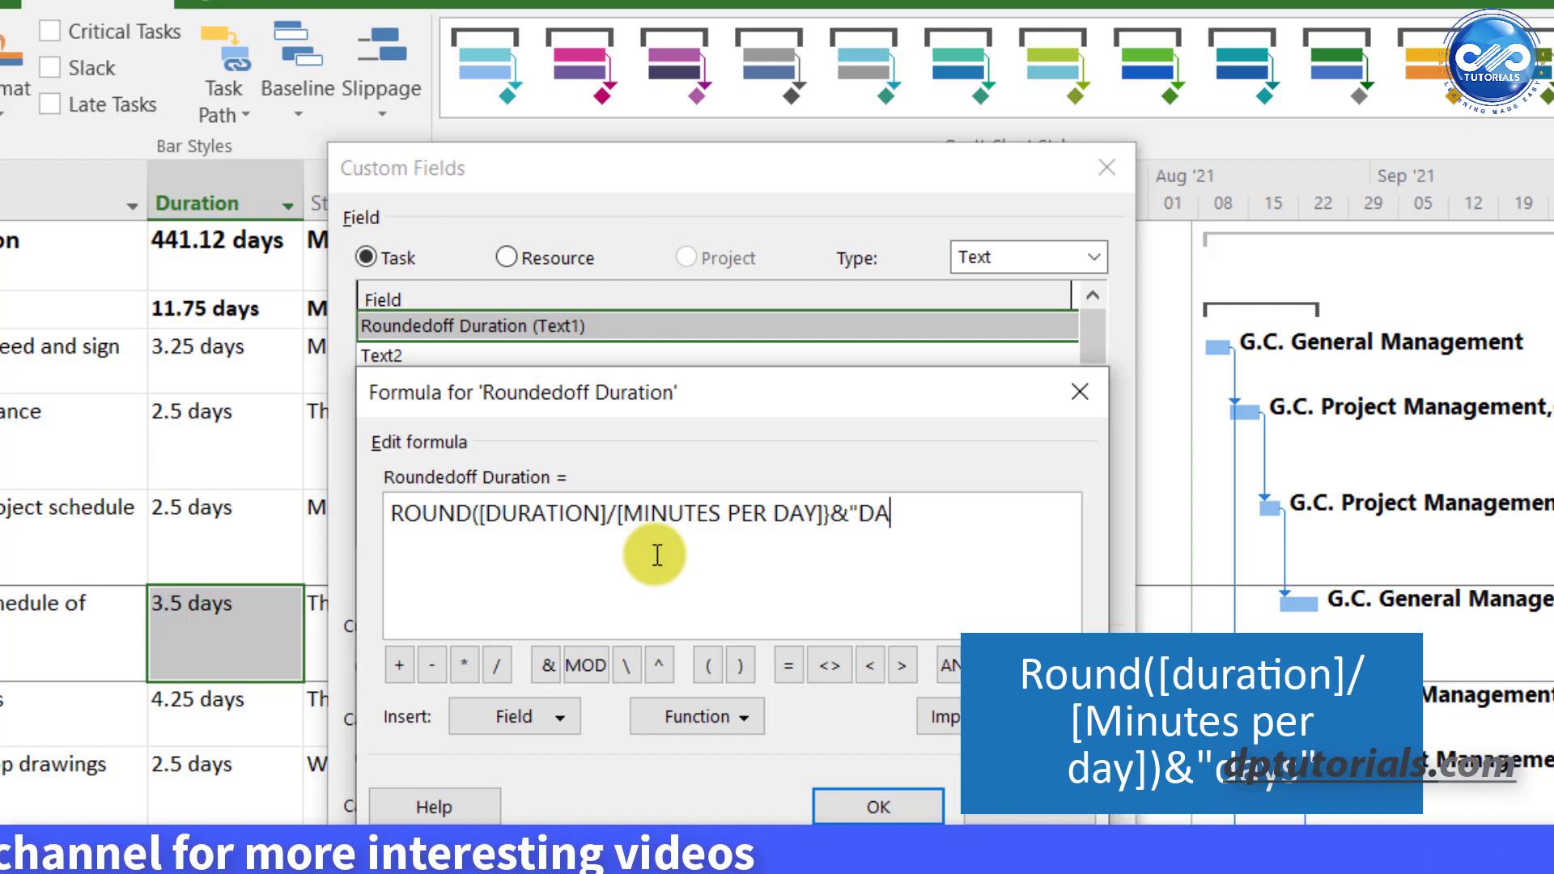
key("BackSpace")
key("BackSpace")
type("days")
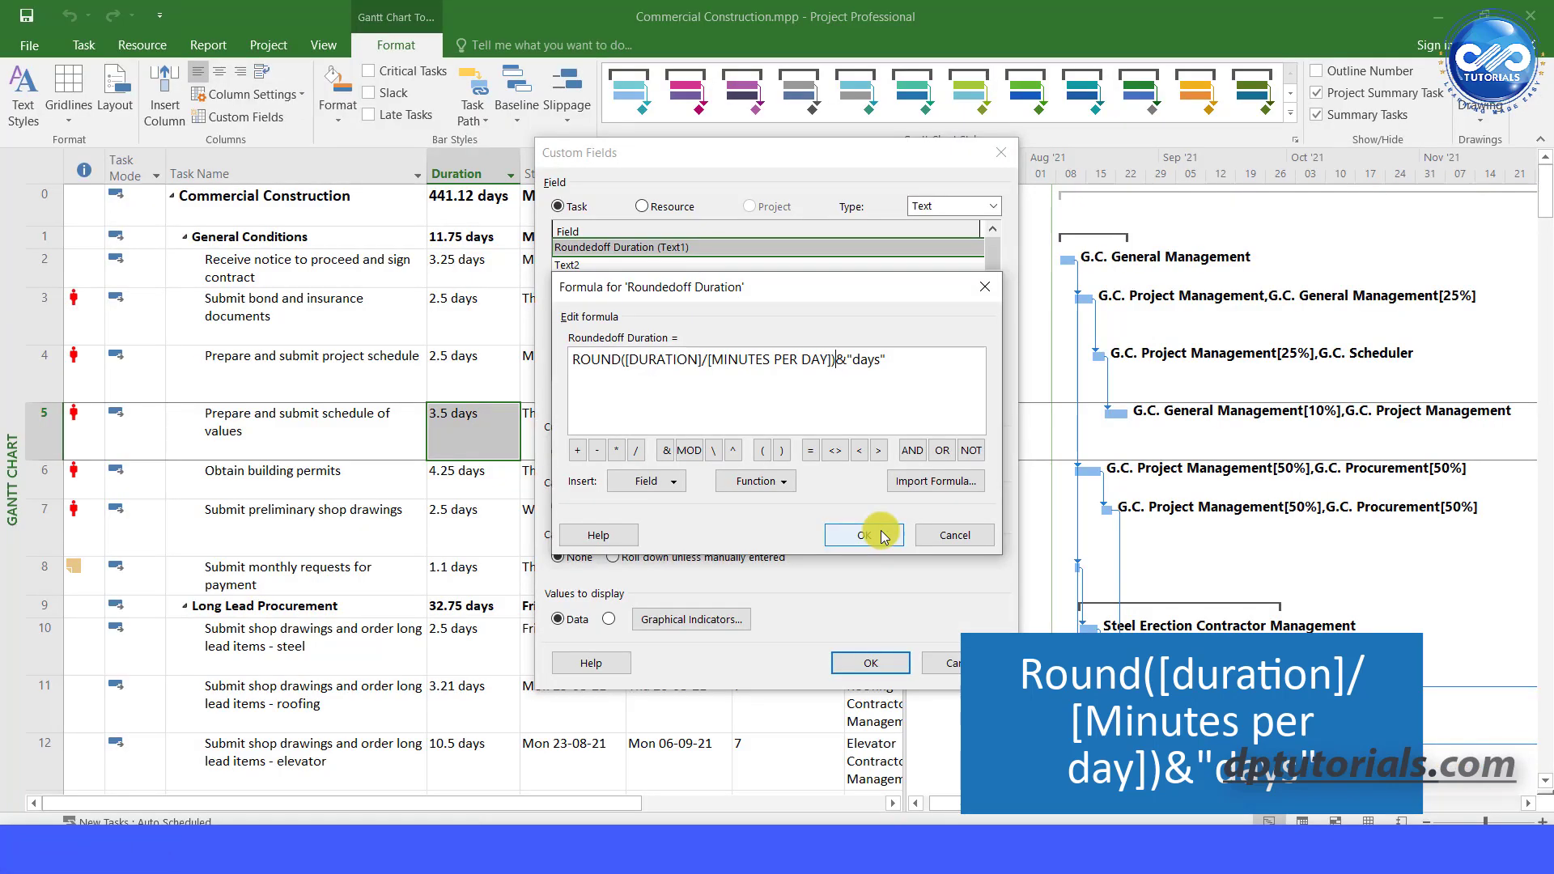
left_click(882, 807)
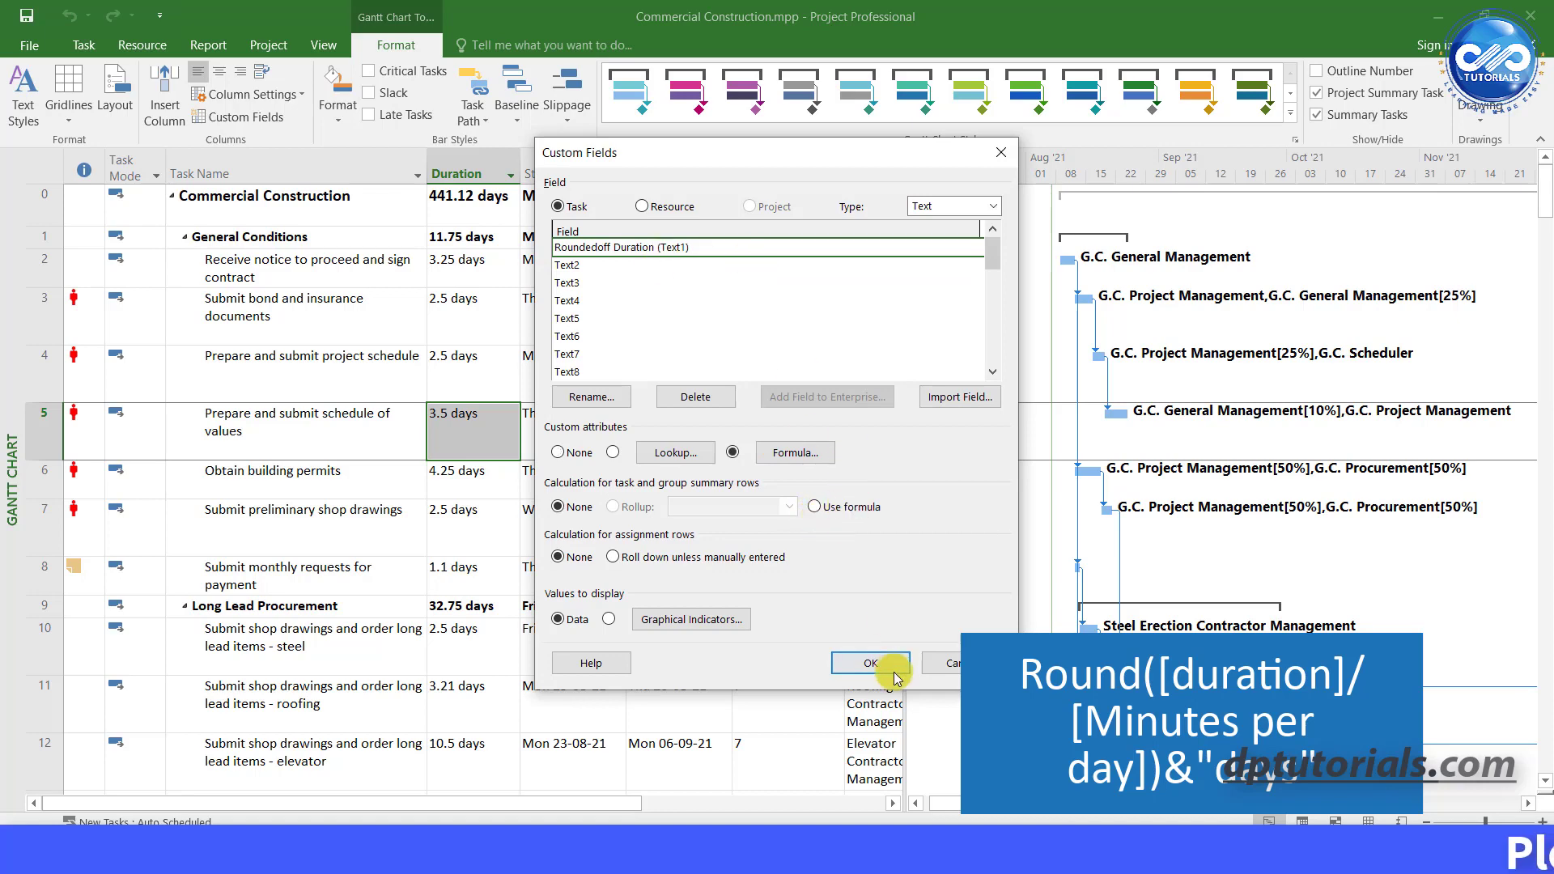
left_click(864, 663)
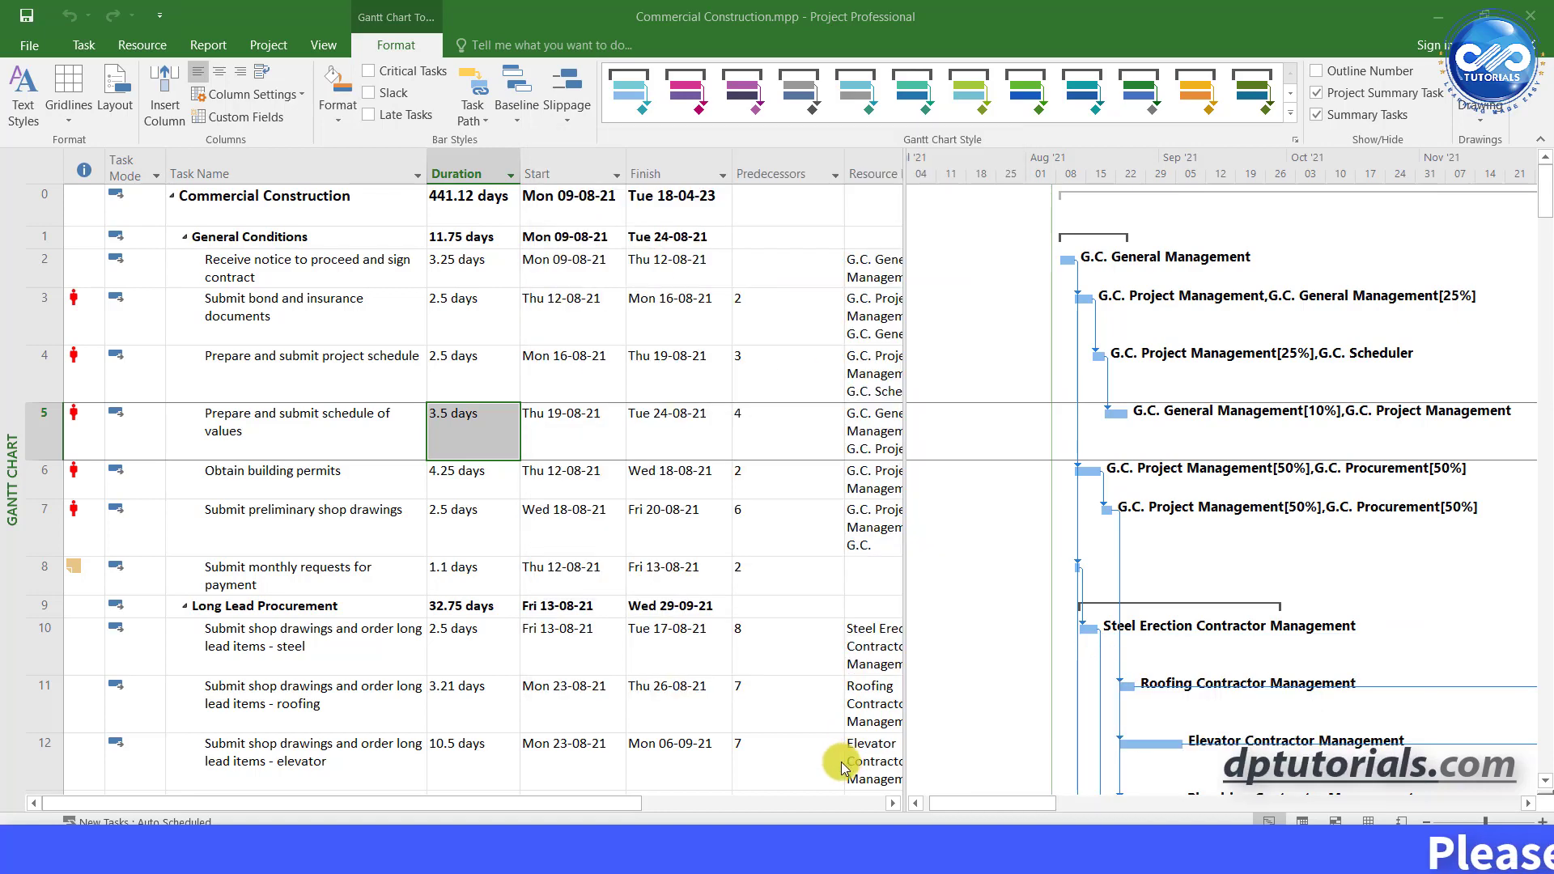
Step: Insert the Roundedoff Duration (Text1) column before the Start column in the task table
right_click(576, 164)
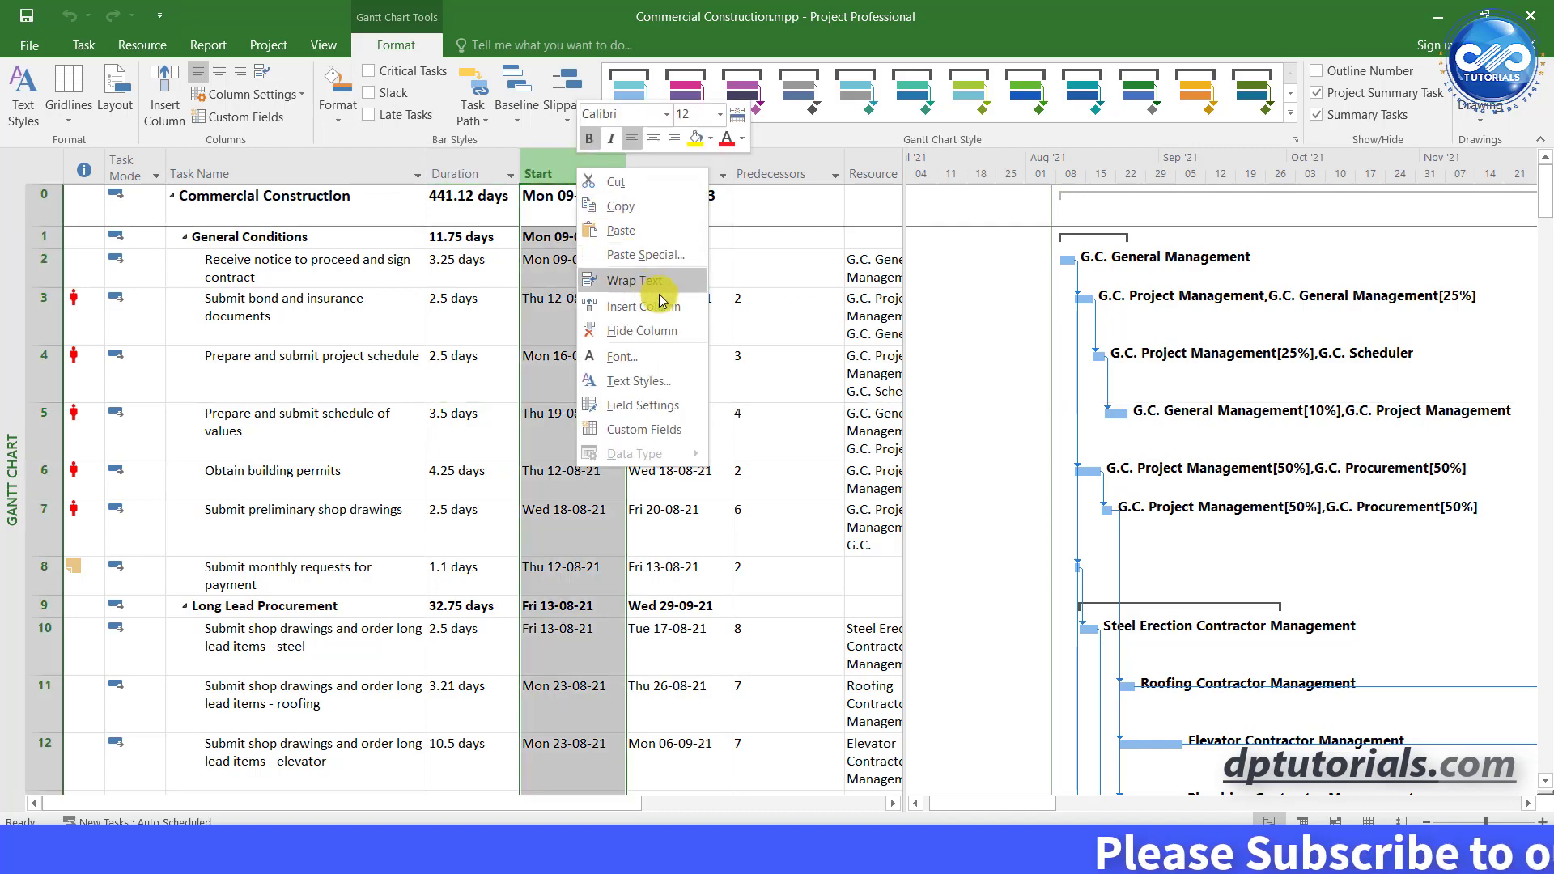
left_click(687, 310)
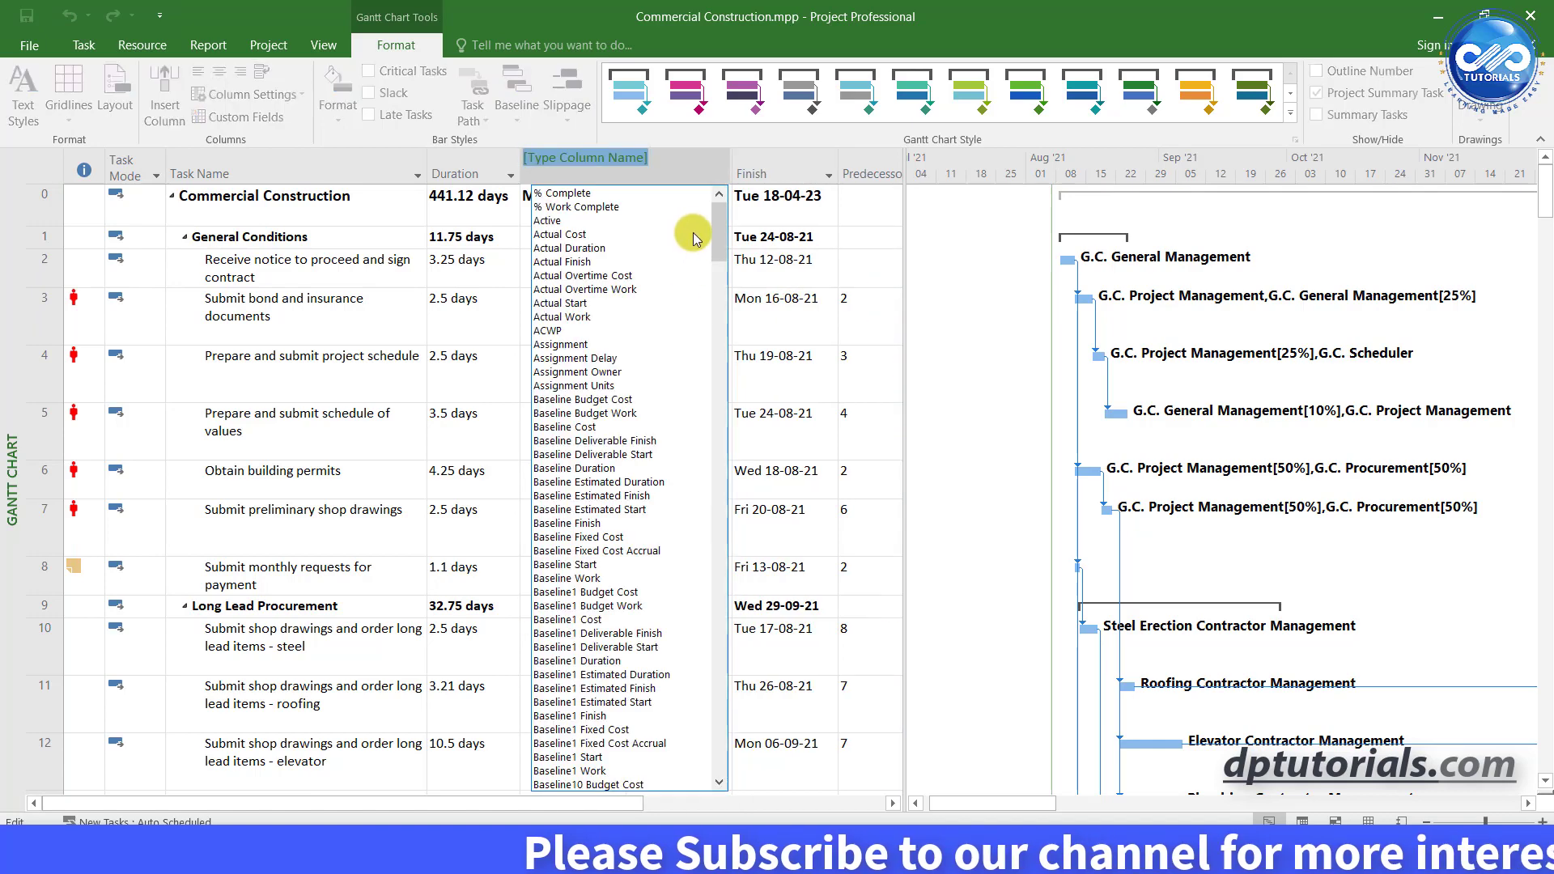
left_click_drag(718, 235, 745, 659)
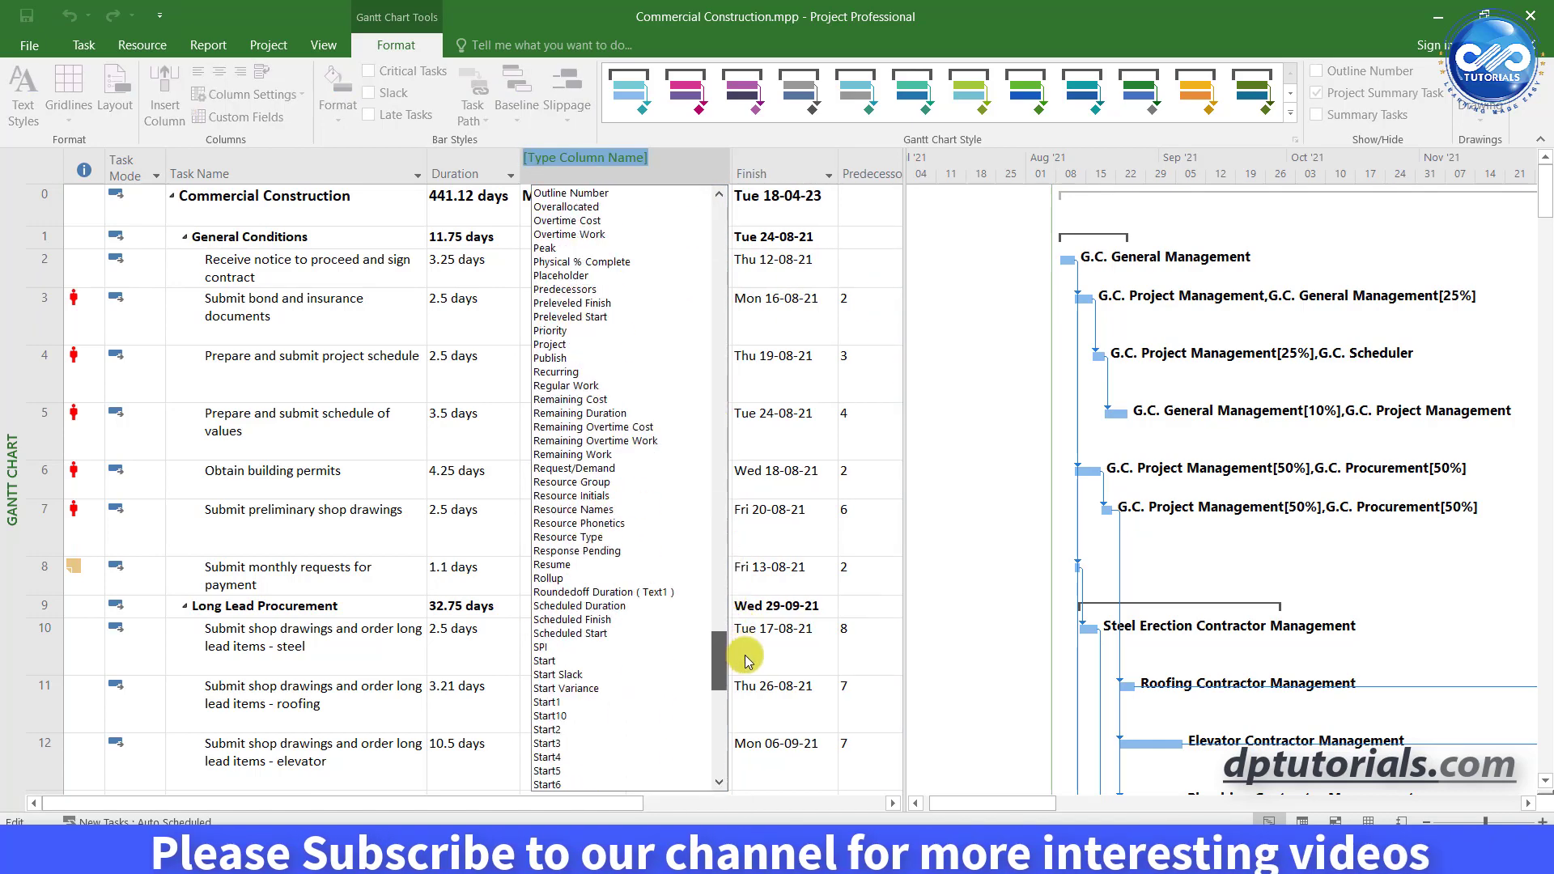
scroll(701, 566, "down", 1)
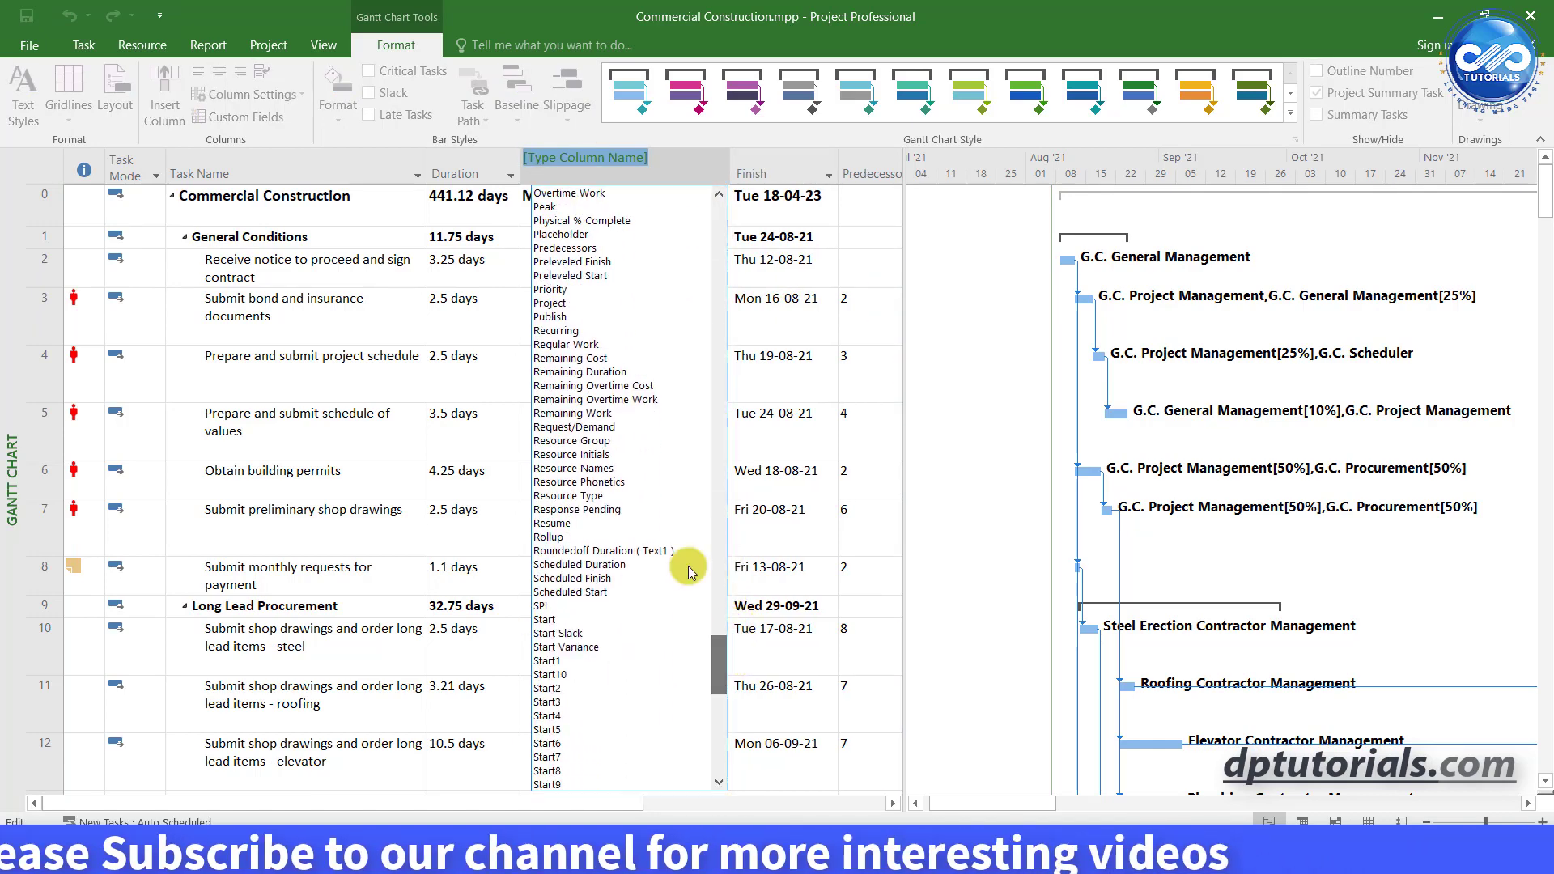
left_click(625, 560)
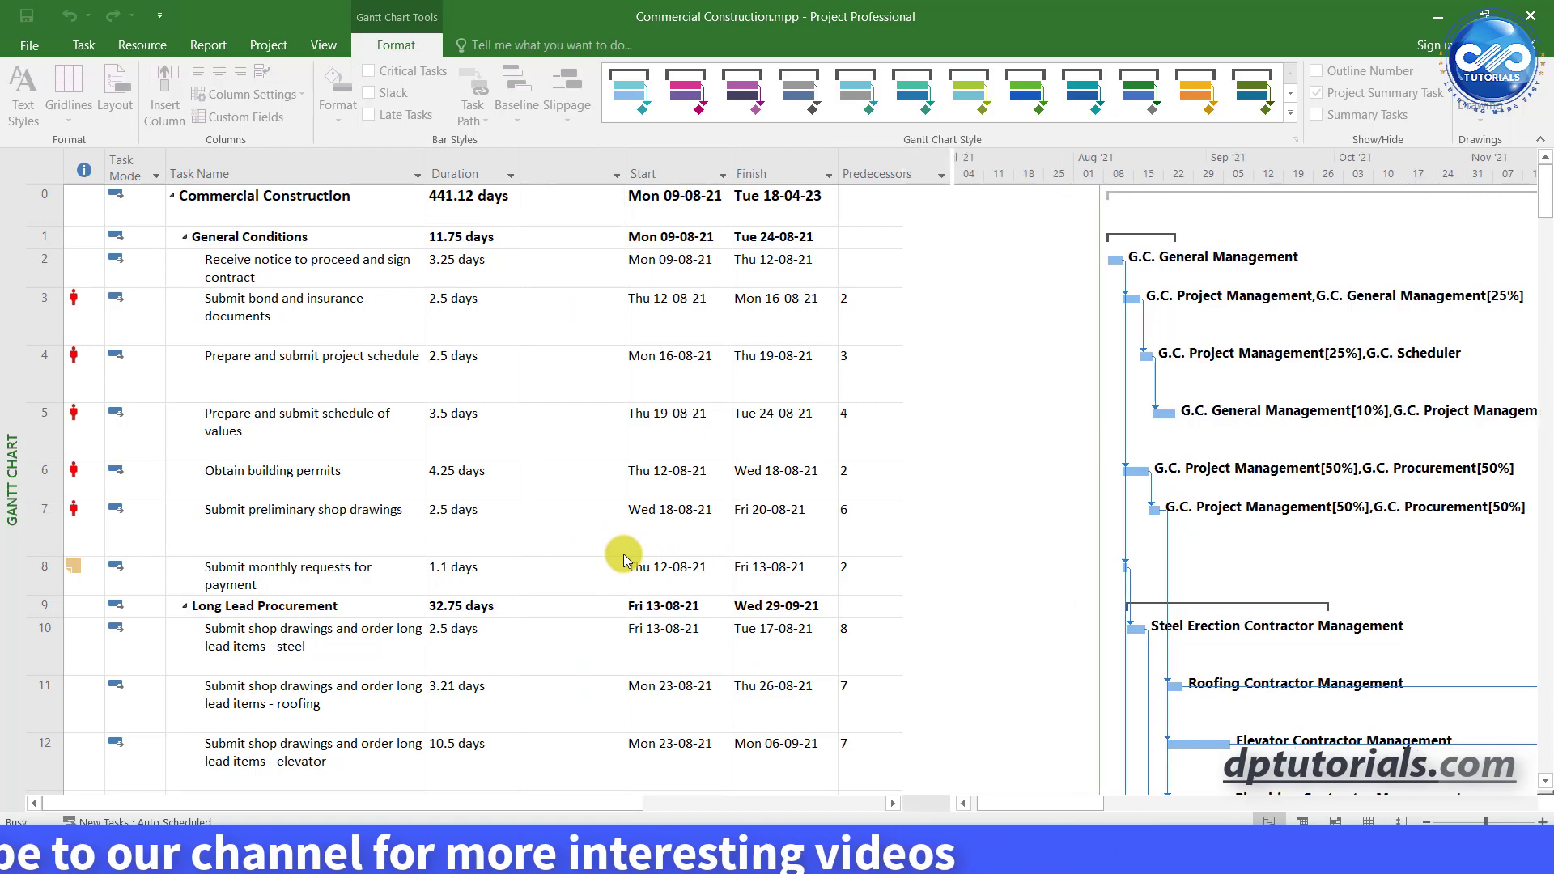
Step: Compare the Duration and Roundedoff Duration values across the task rows, and check the Roundedoff Duration cells of the summary rows
left_click(559, 265)
left_click(485, 260)
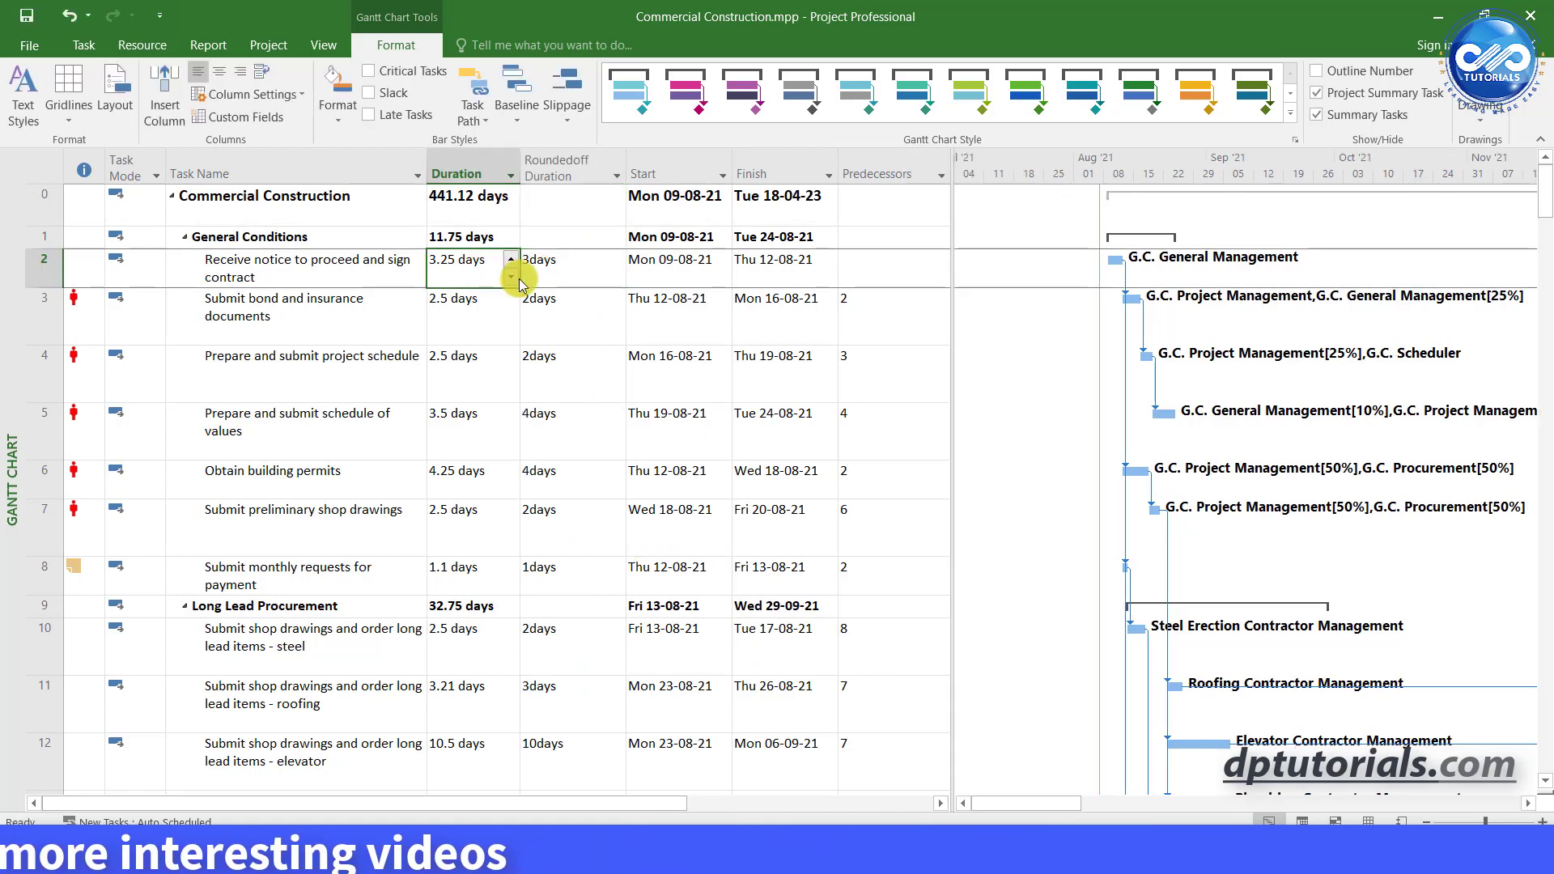
left_click(547, 310)
left_click(569, 388)
left_click(491, 429)
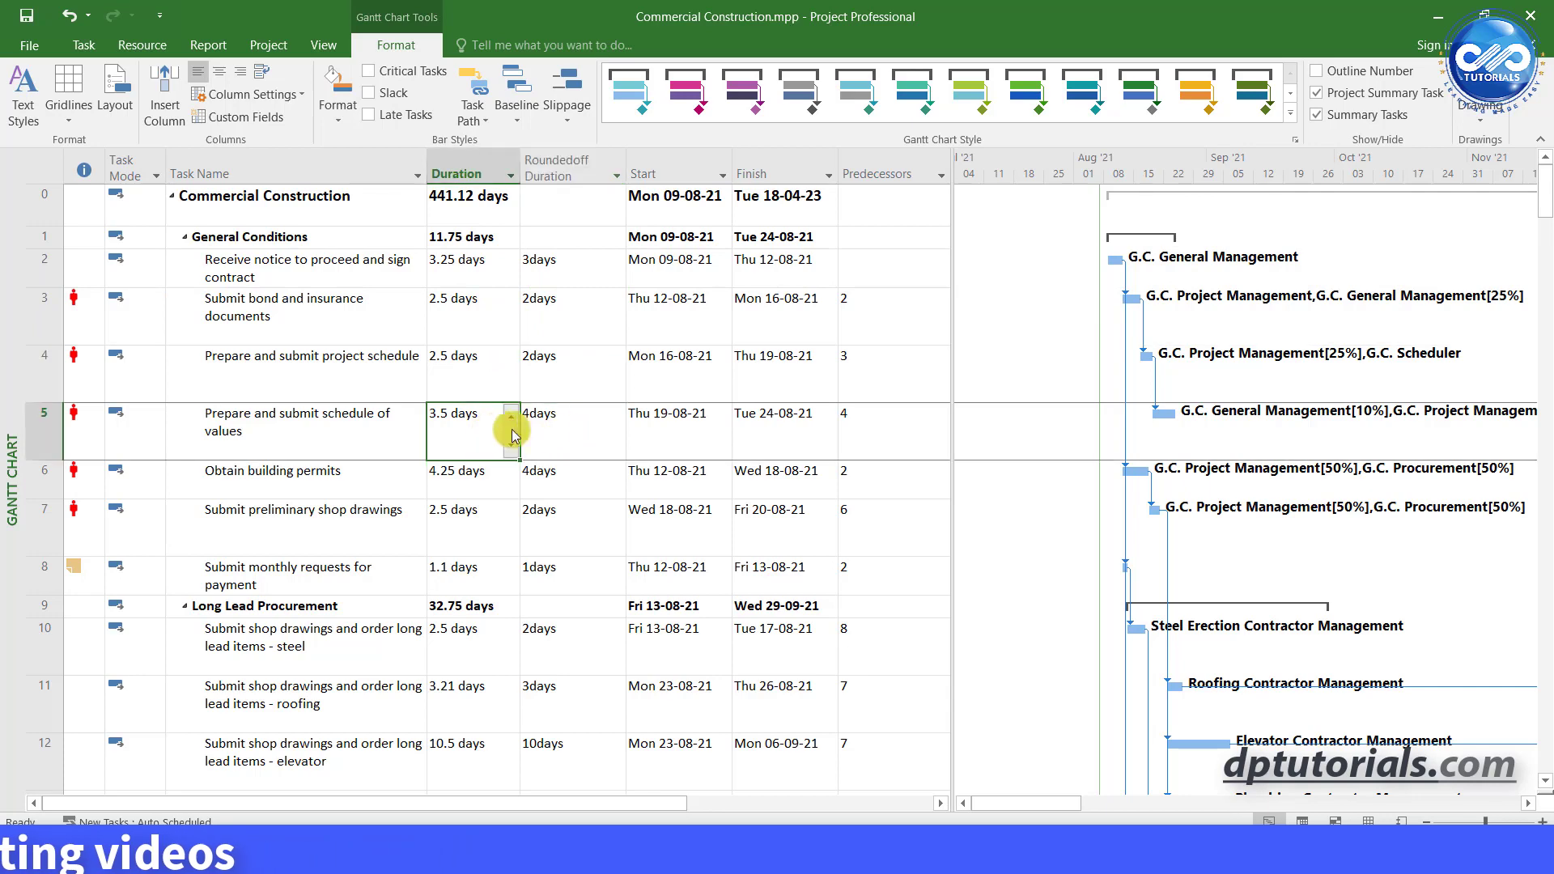
left_click(559, 431)
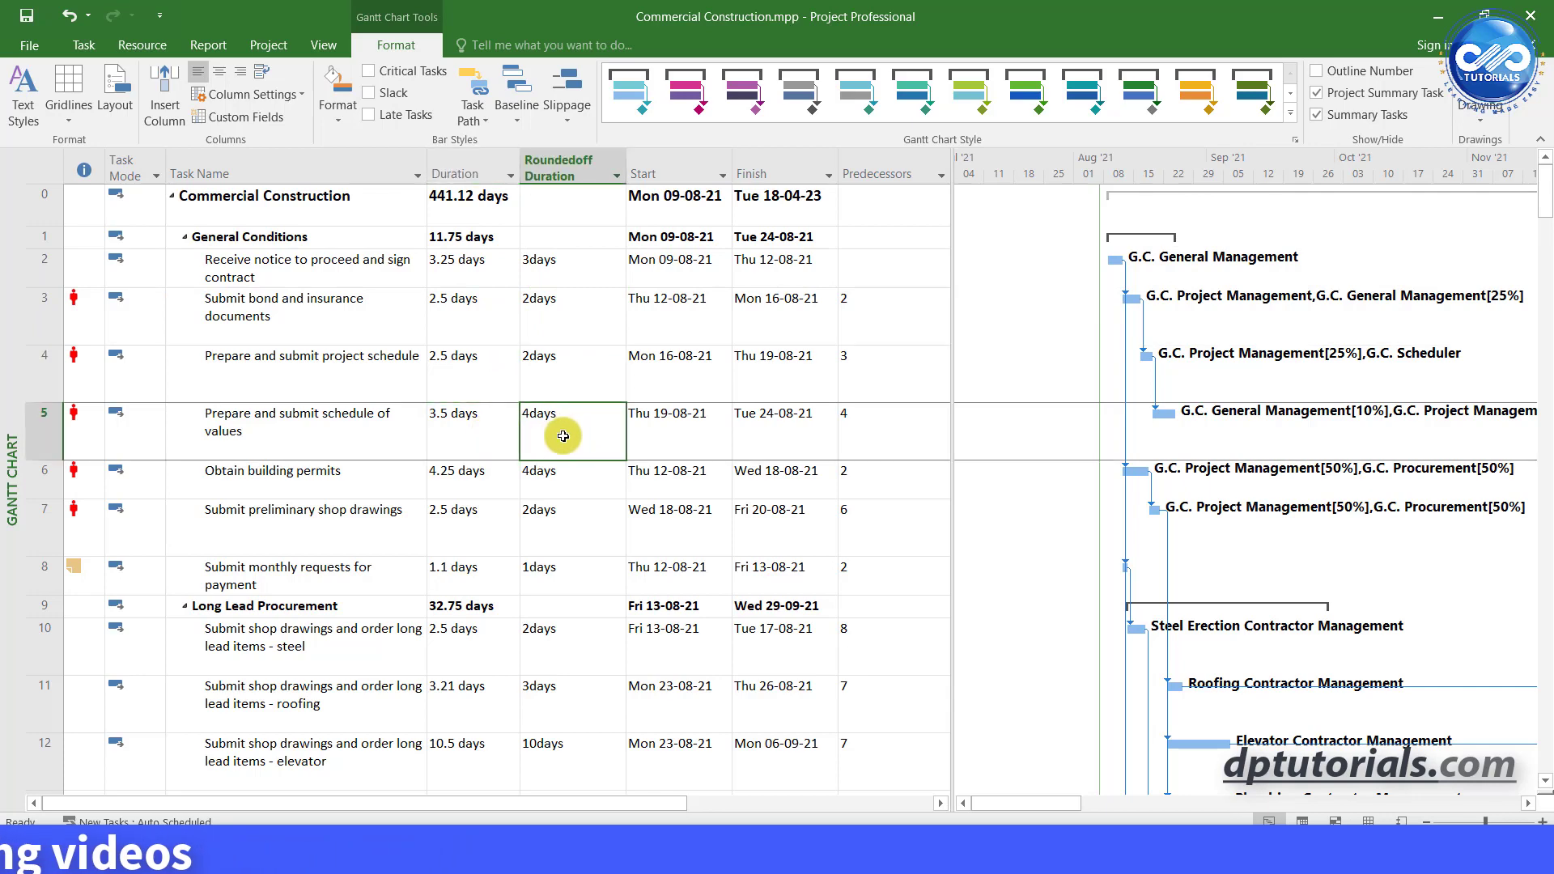
left_click(490, 479)
left_click(554, 479)
left_click(492, 518)
left_click(554, 529)
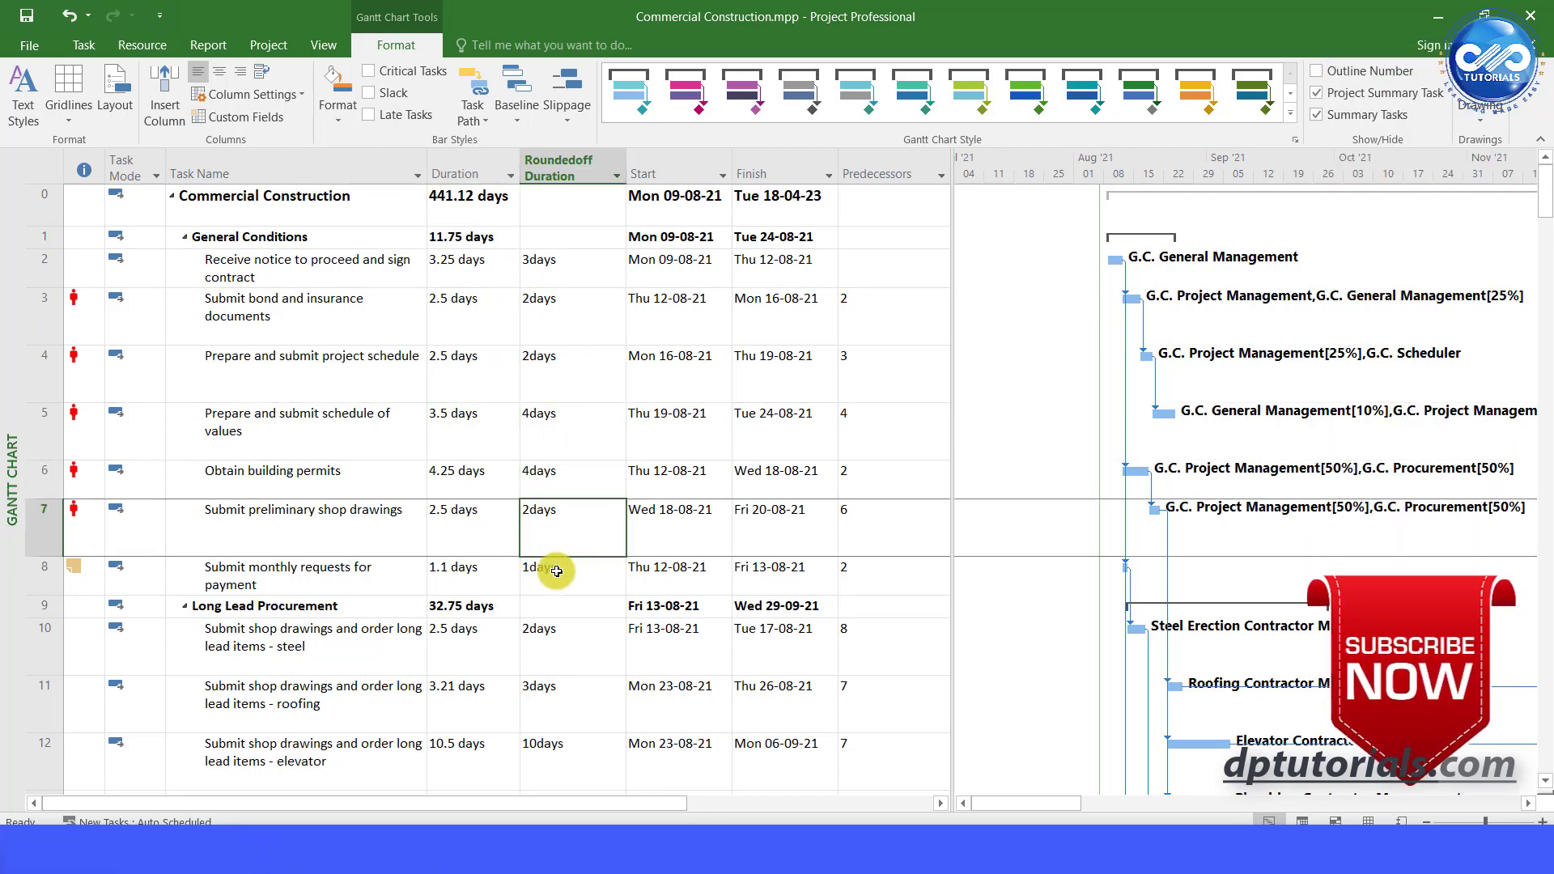
left_click(555, 608)
left_click(569, 225)
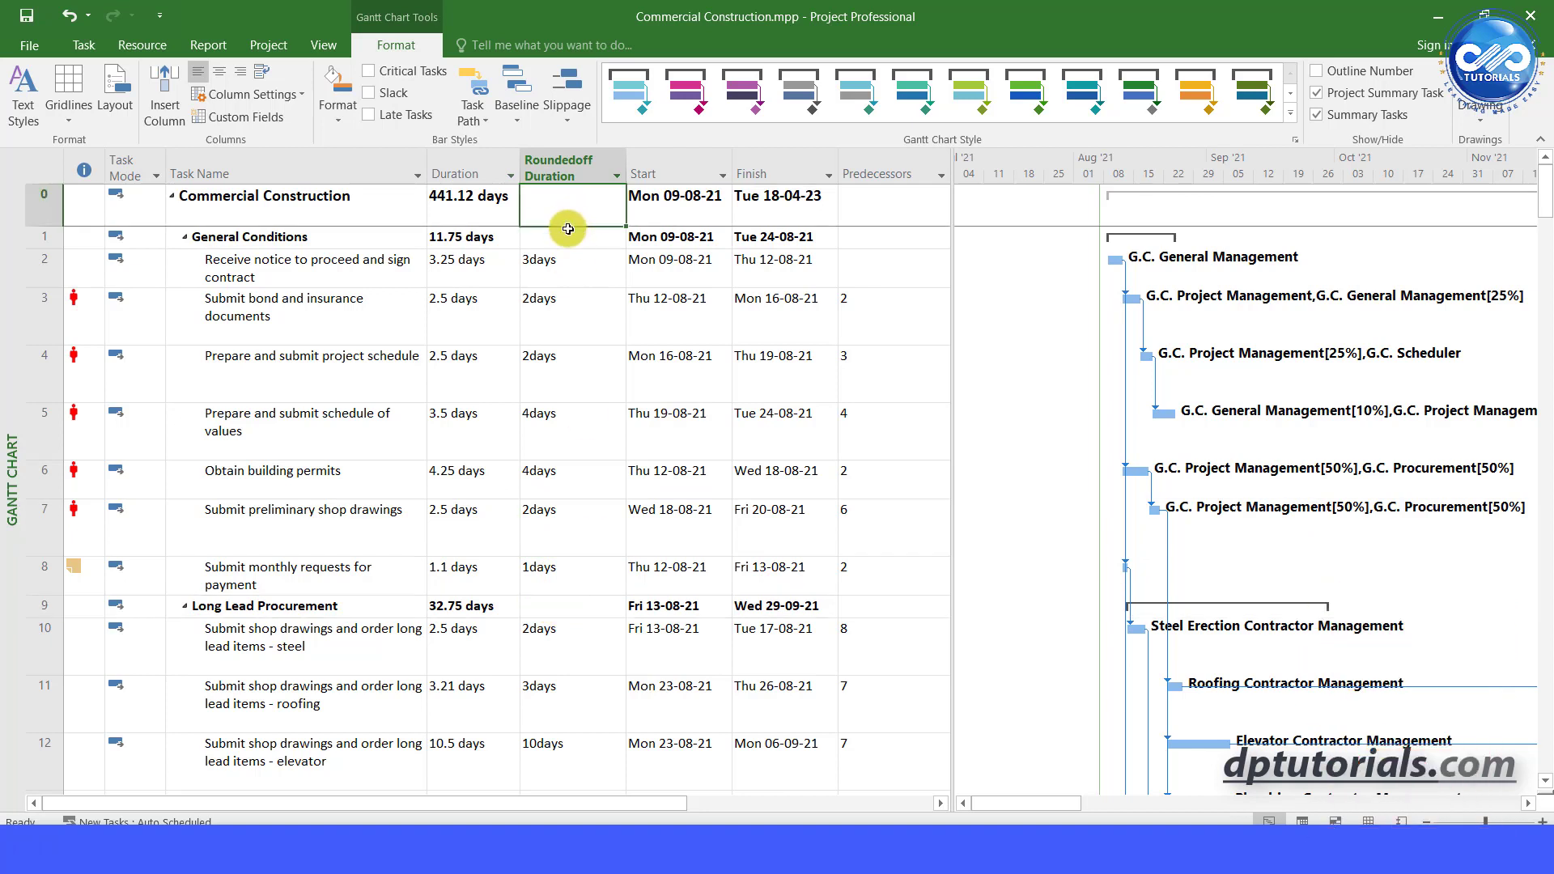
left_click(571, 606)
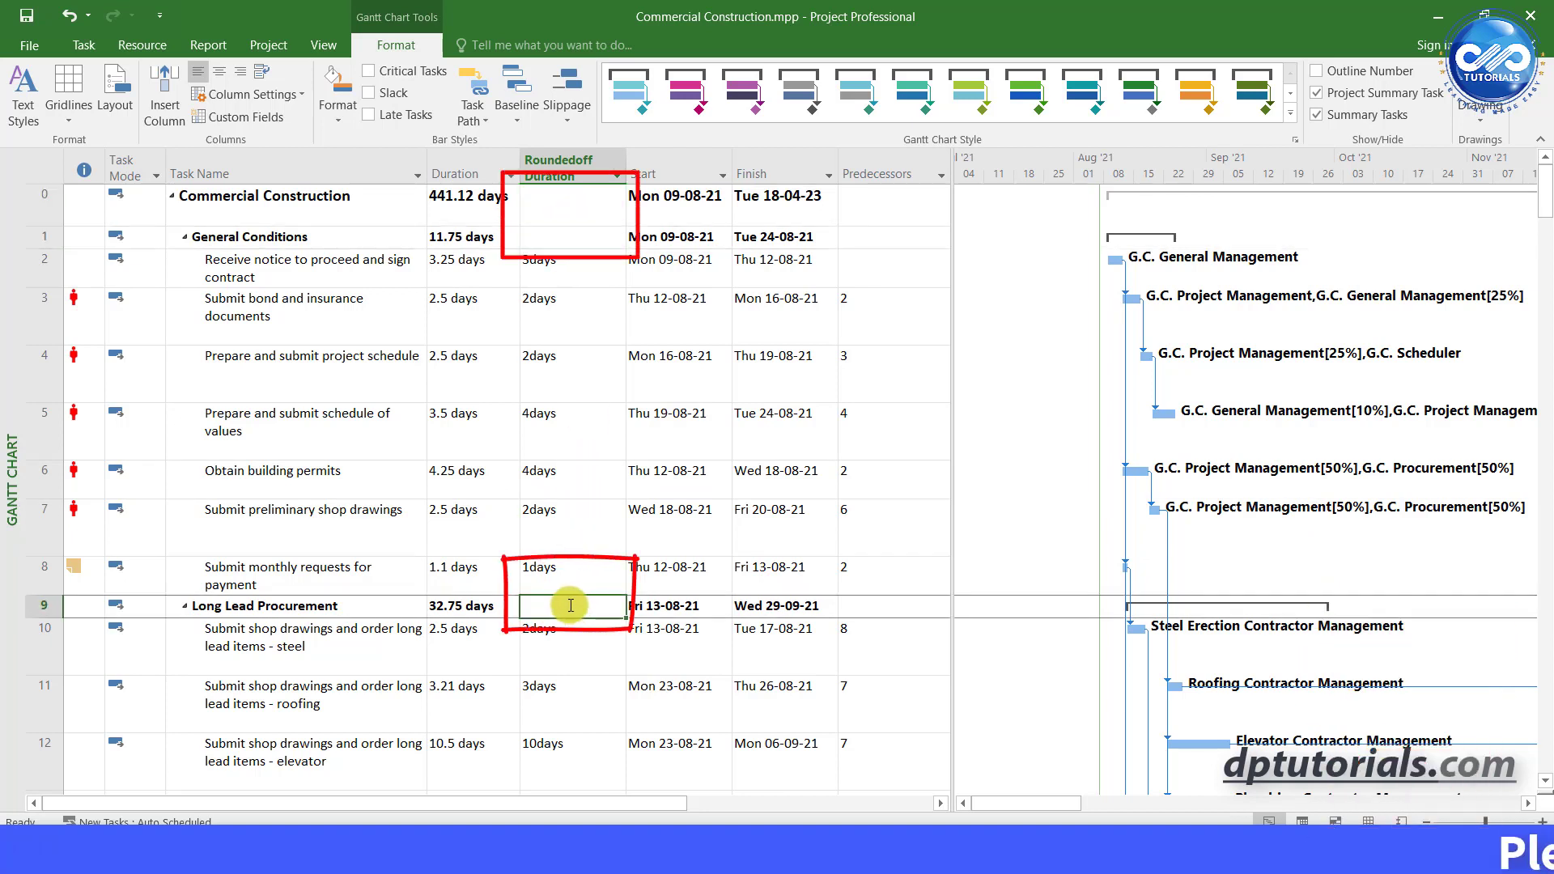
Step: Slightly increase the row height of the Long Lead Procurement summary task
left_click_drag(61, 627, 61, 635)
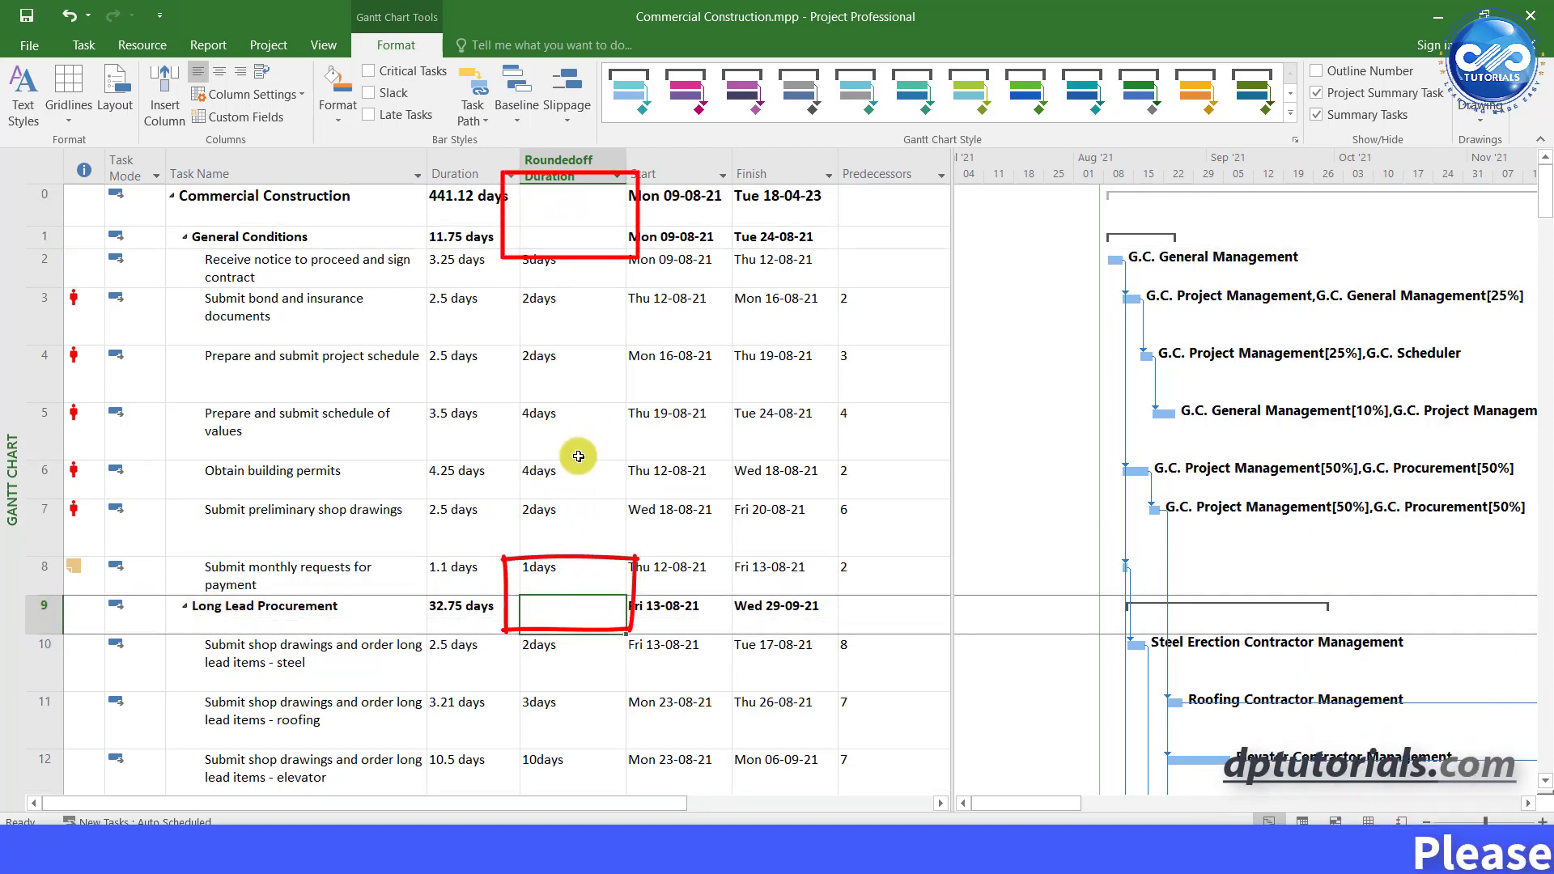
left_click(600, 450)
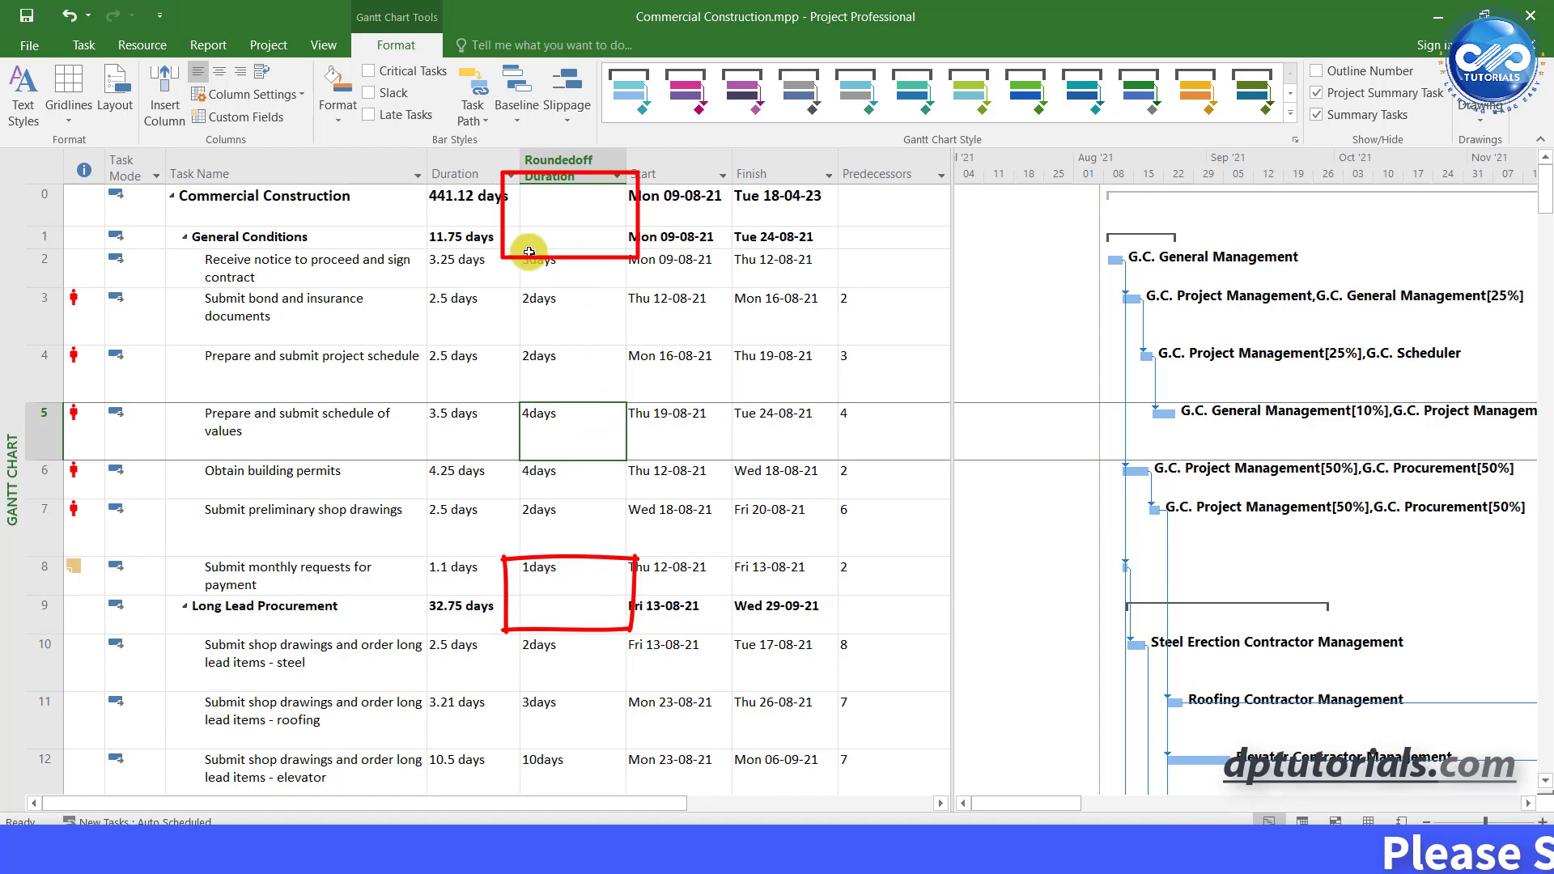
Step: Set the Roundedoff Duration (Text1) custom field to use its formula for task and group summary rows, and save the settings
left_click(271, 118)
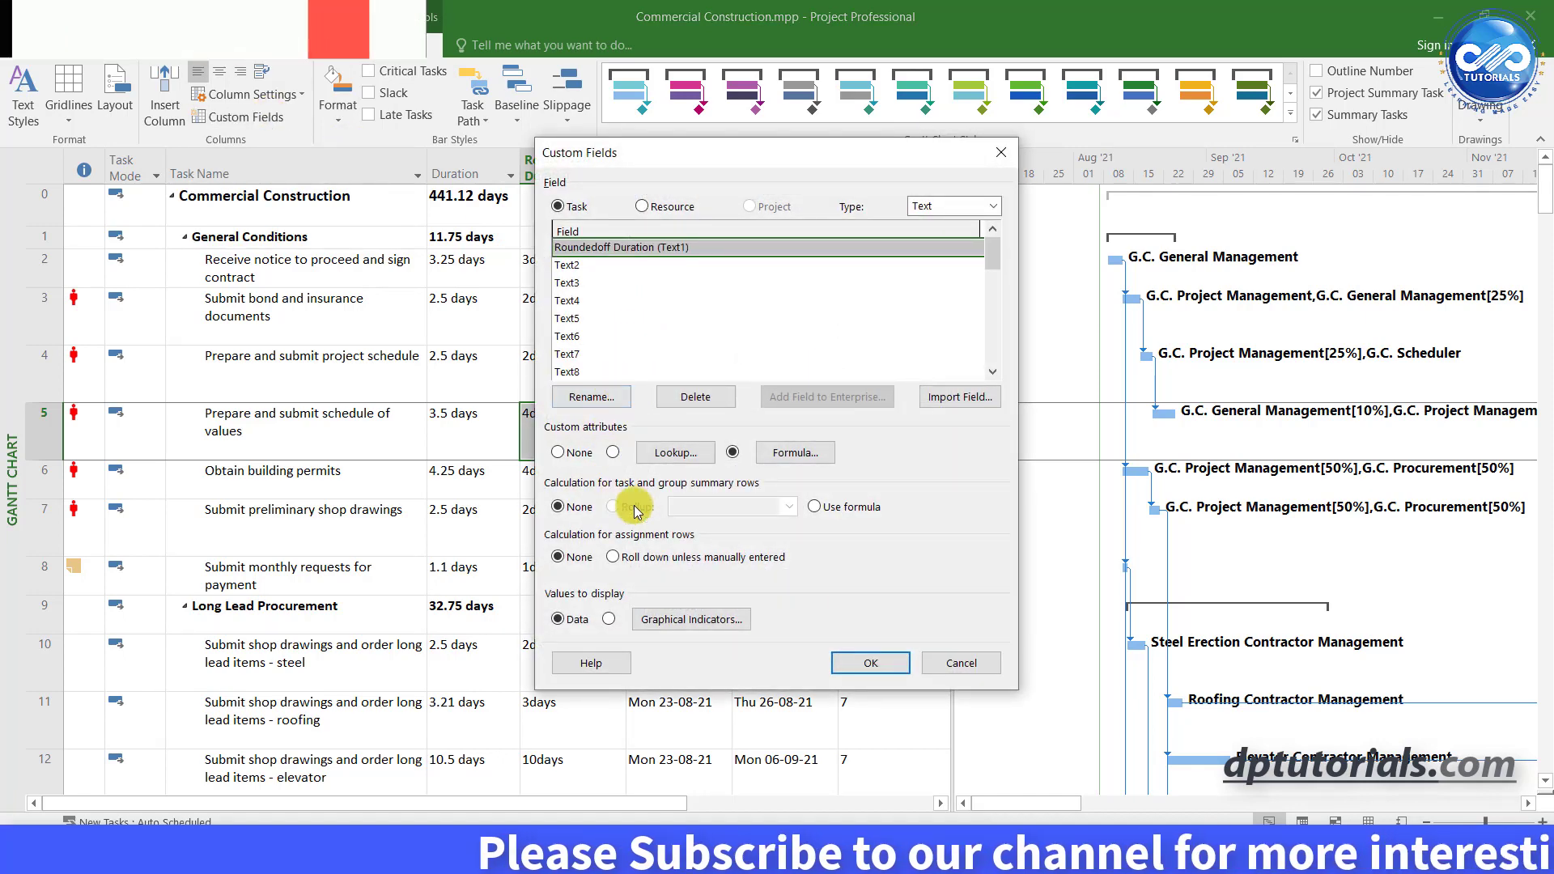
left_click(815, 509)
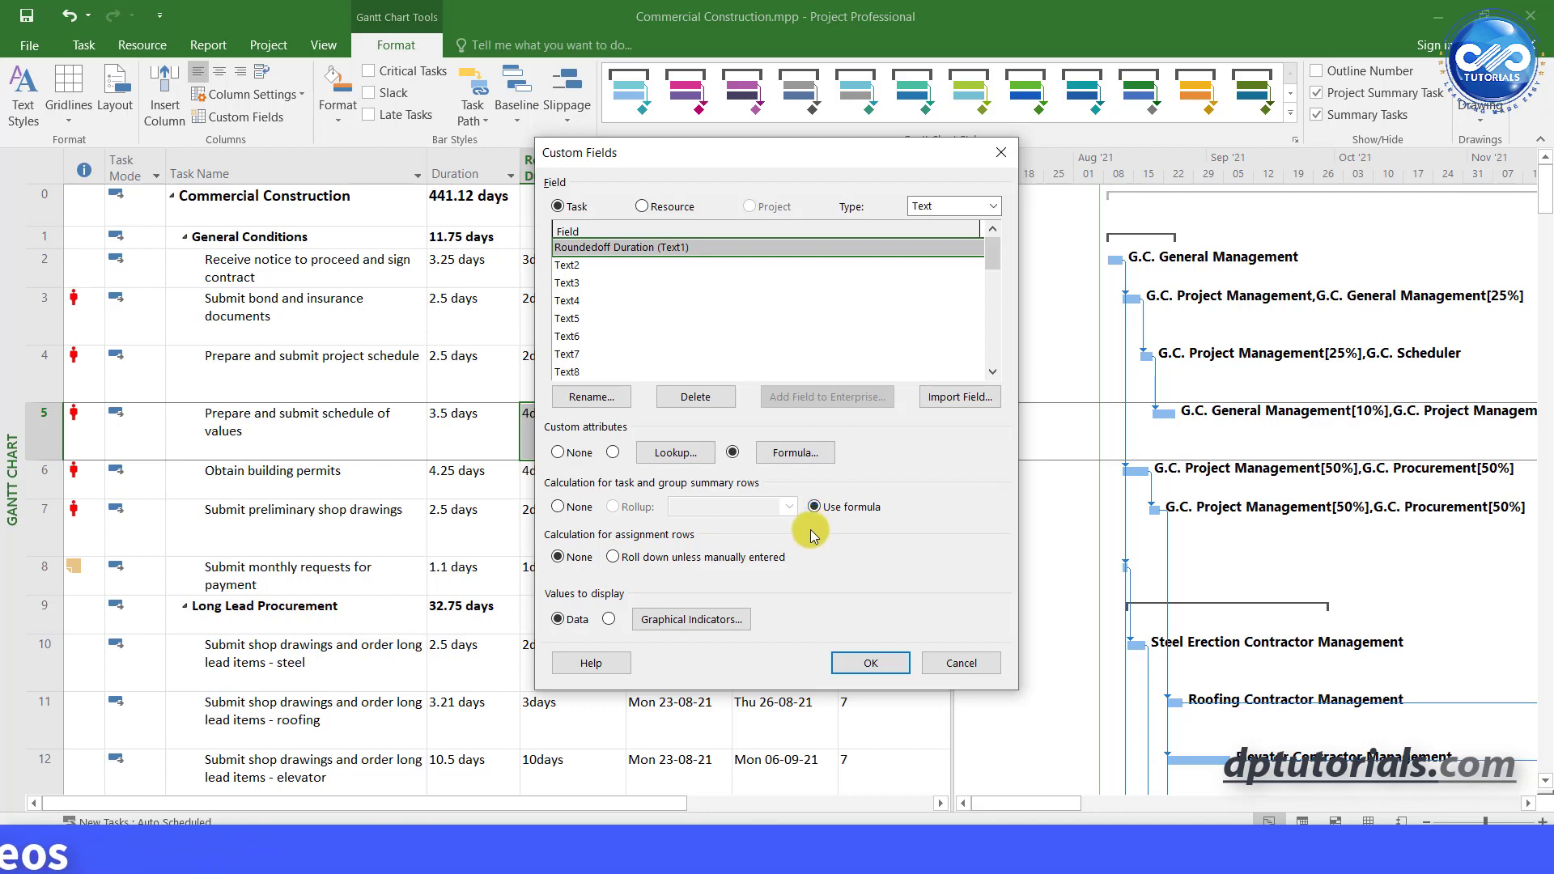
left_click(856, 665)
Step: Check the Roundedoff Duration values of the Commercial Construction, General Conditions and Long Lead Procurement summary rows against their Duration values
left_click(579, 220)
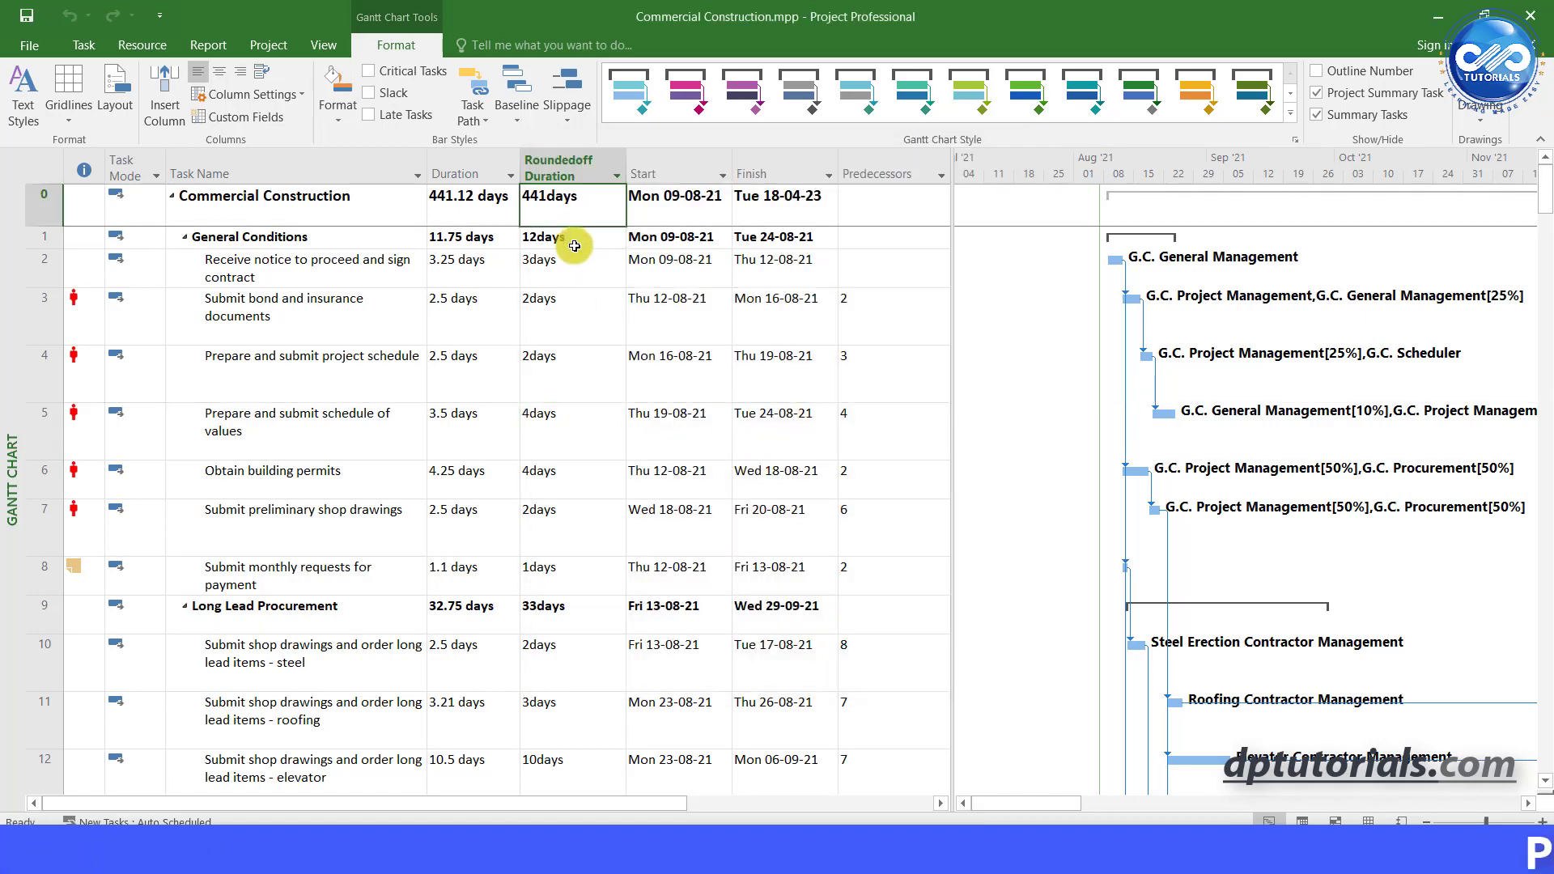
left_click(582, 606)
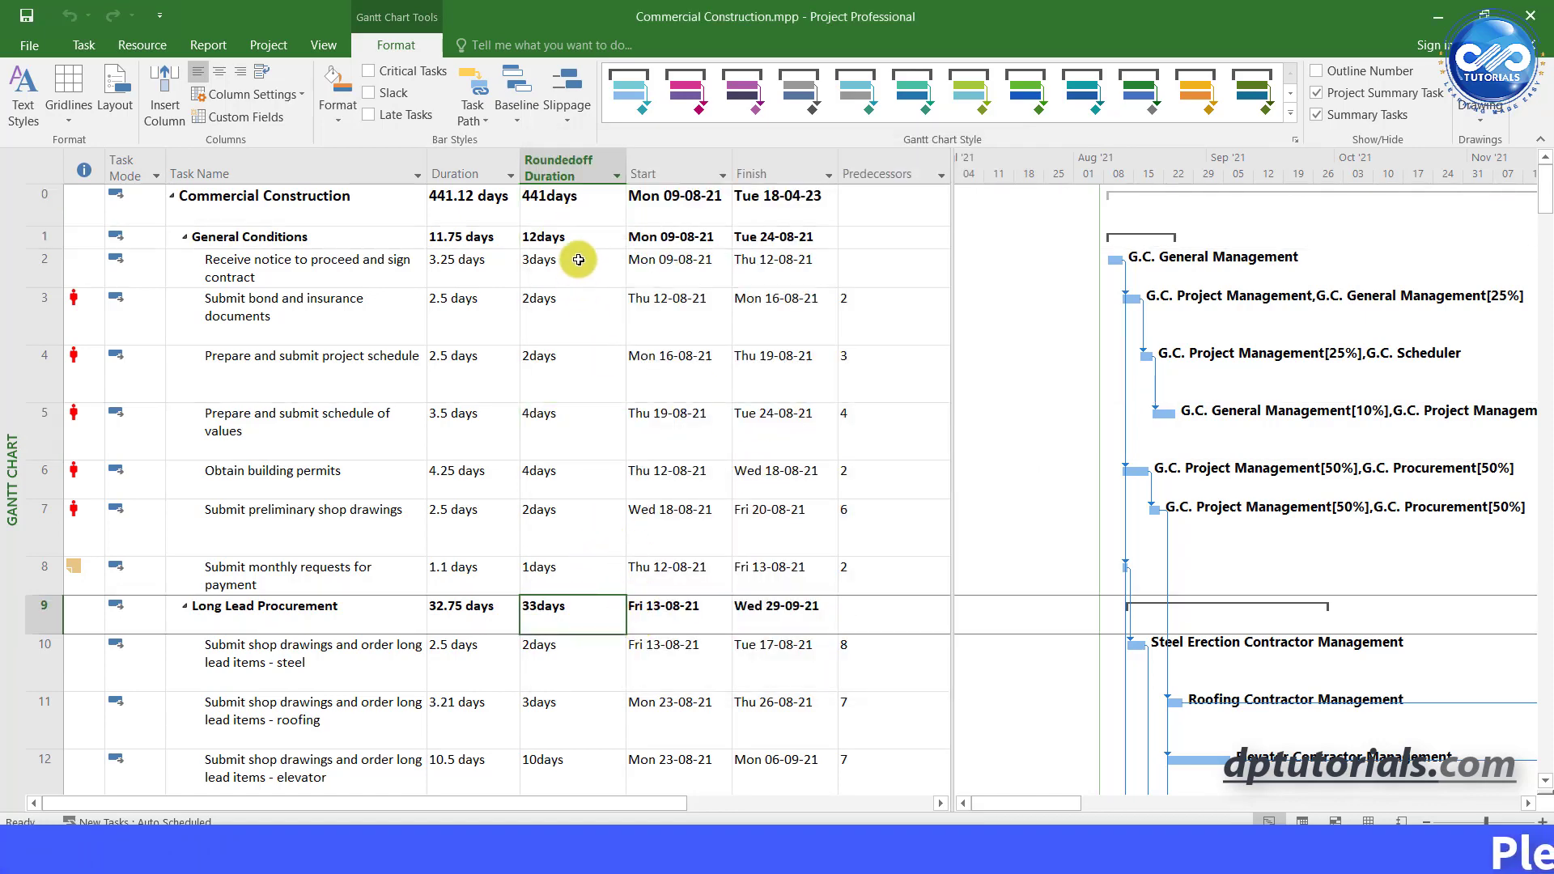
left_click(576, 206)
left_click(579, 607)
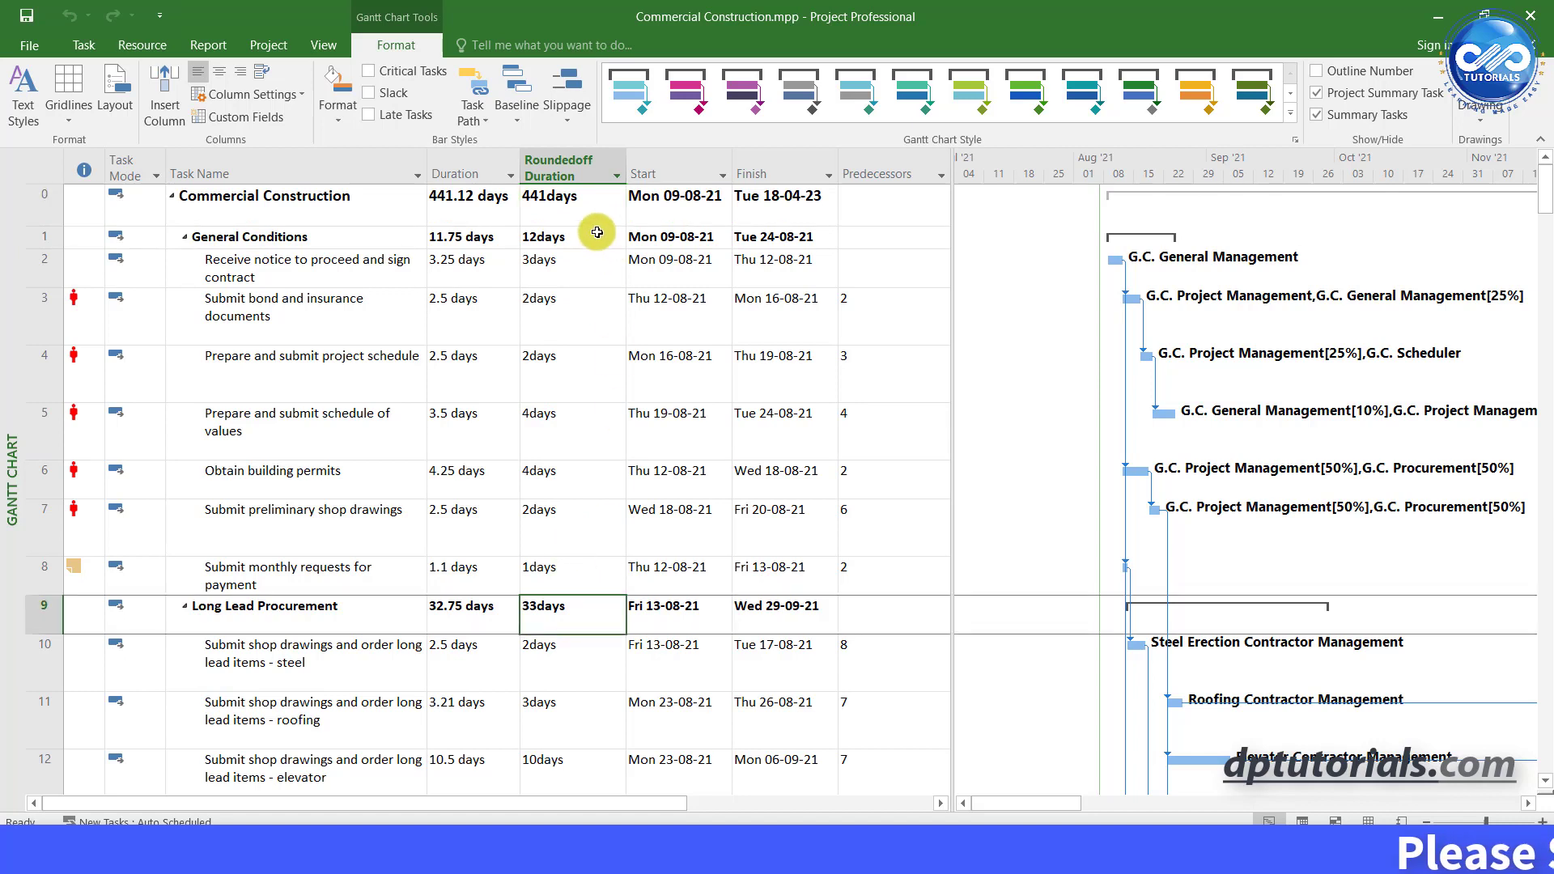
left_click(586, 210)
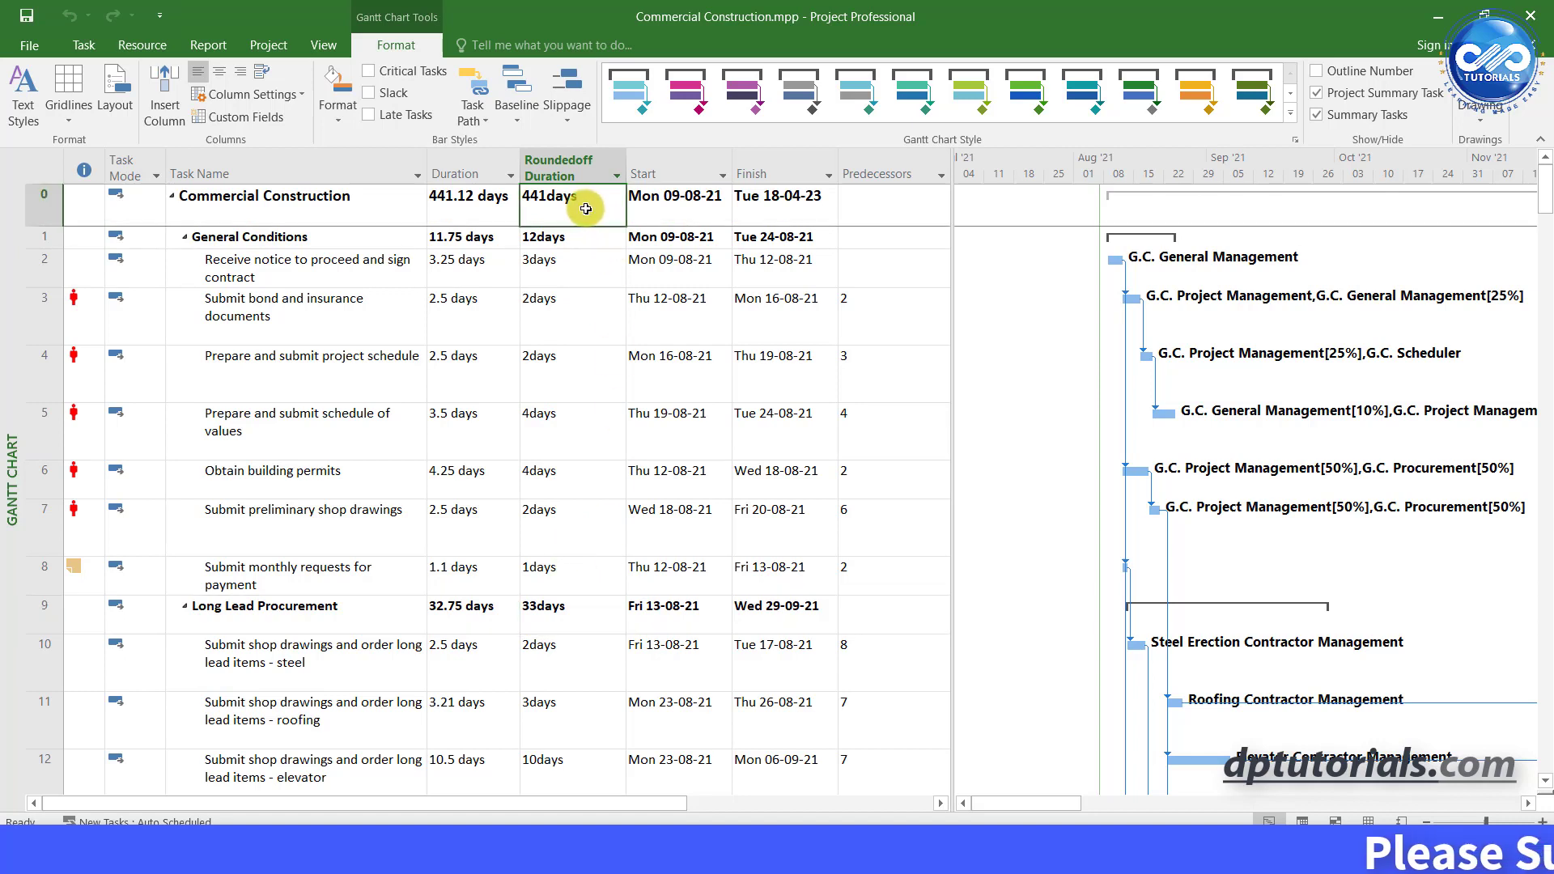
left_click(579, 607)
left_click(575, 238)
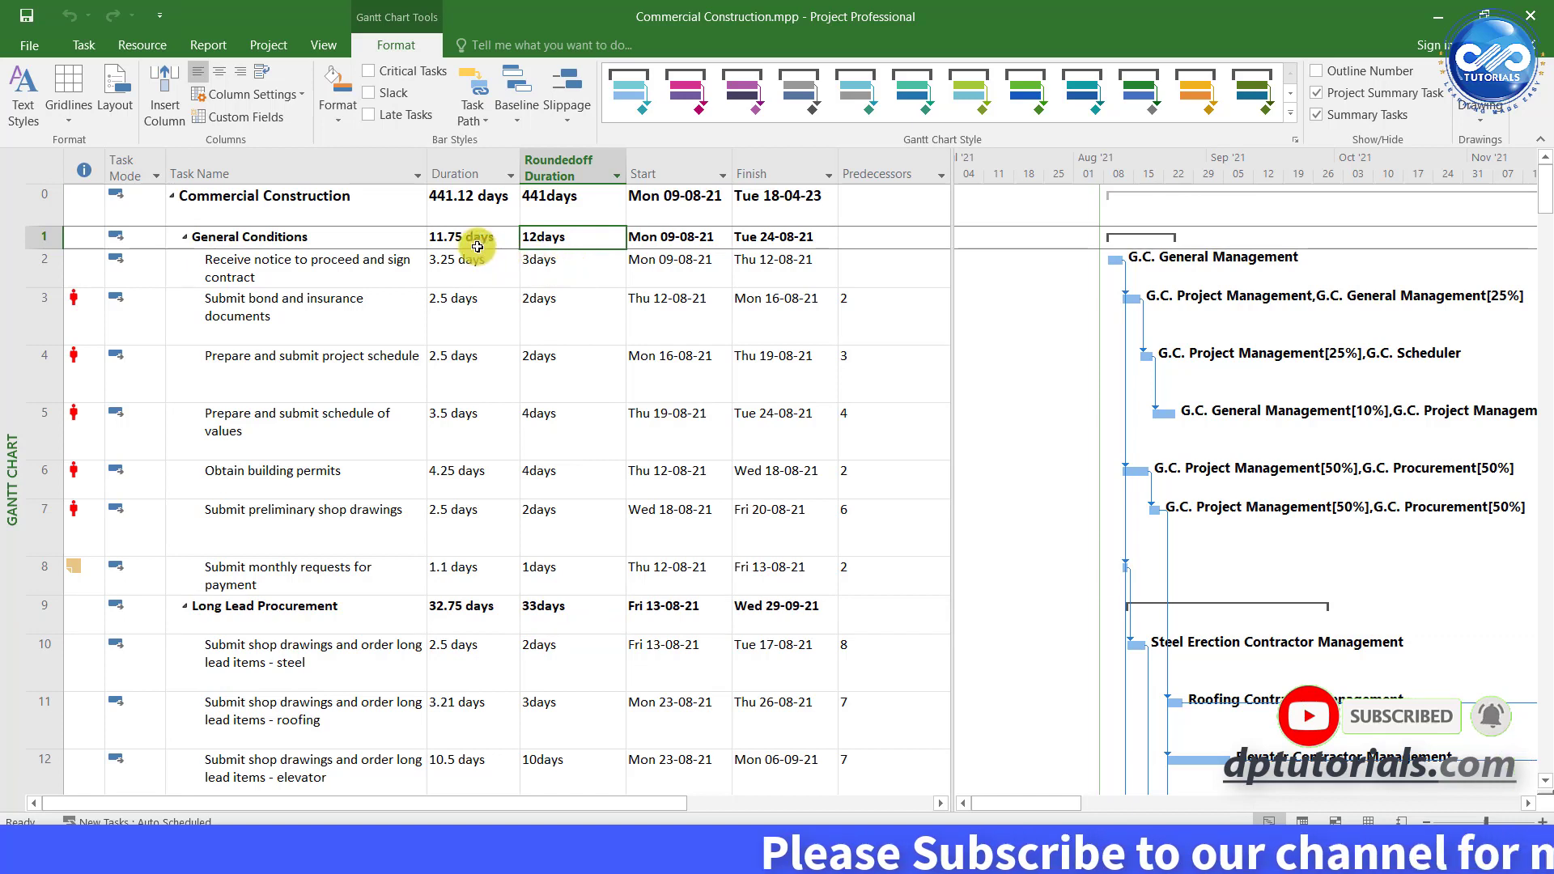
left_click(454, 238)
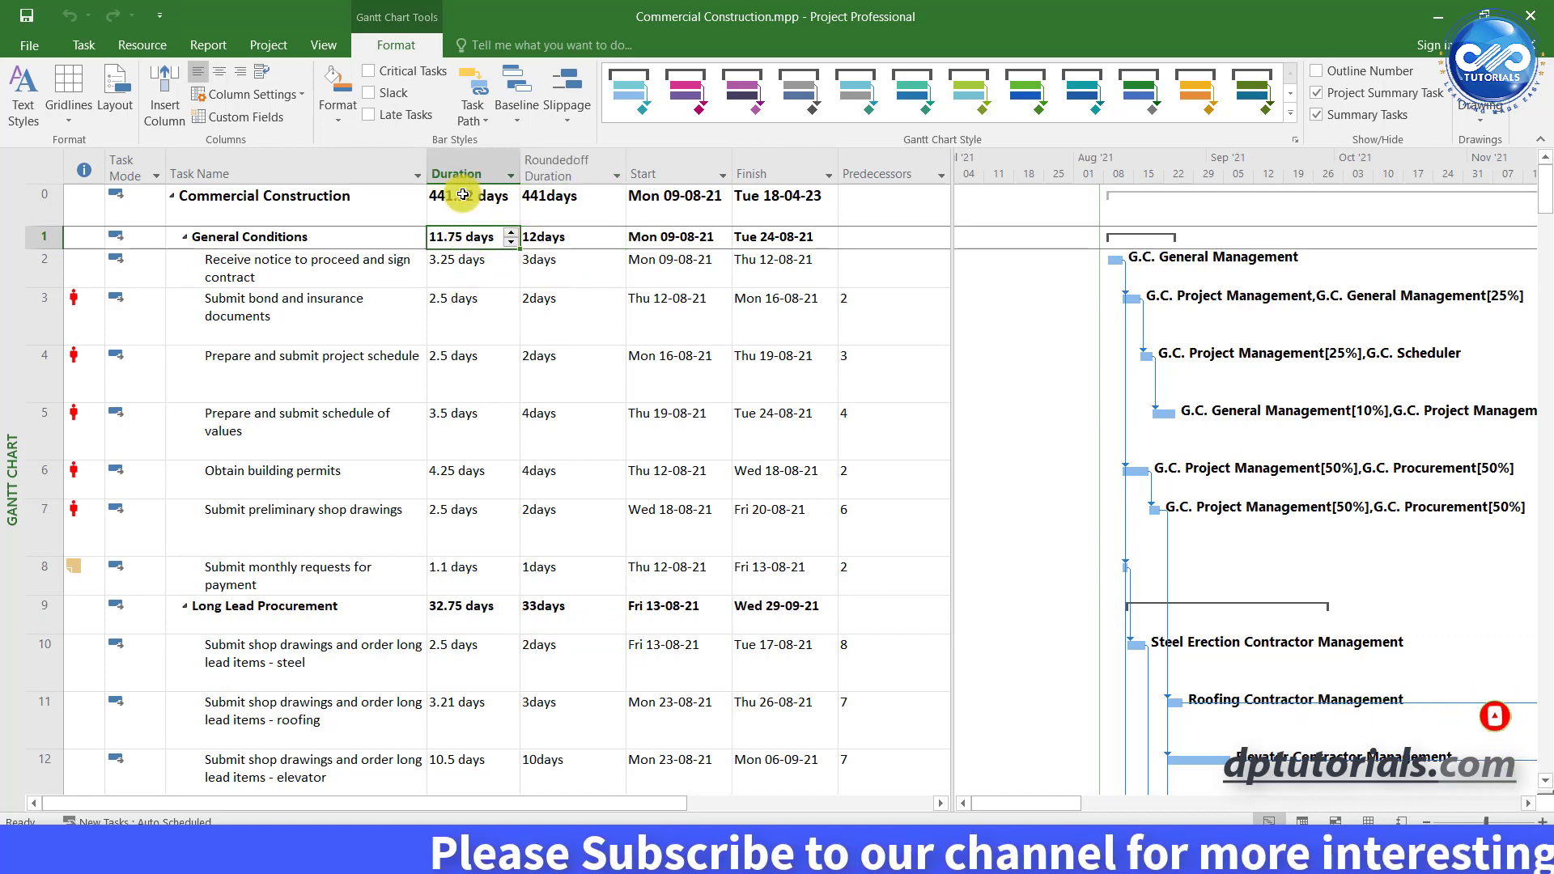
Step: Format the Roundedoff Duration column with a centered title, left-aligned data and a width of 13
right_click(564, 175)
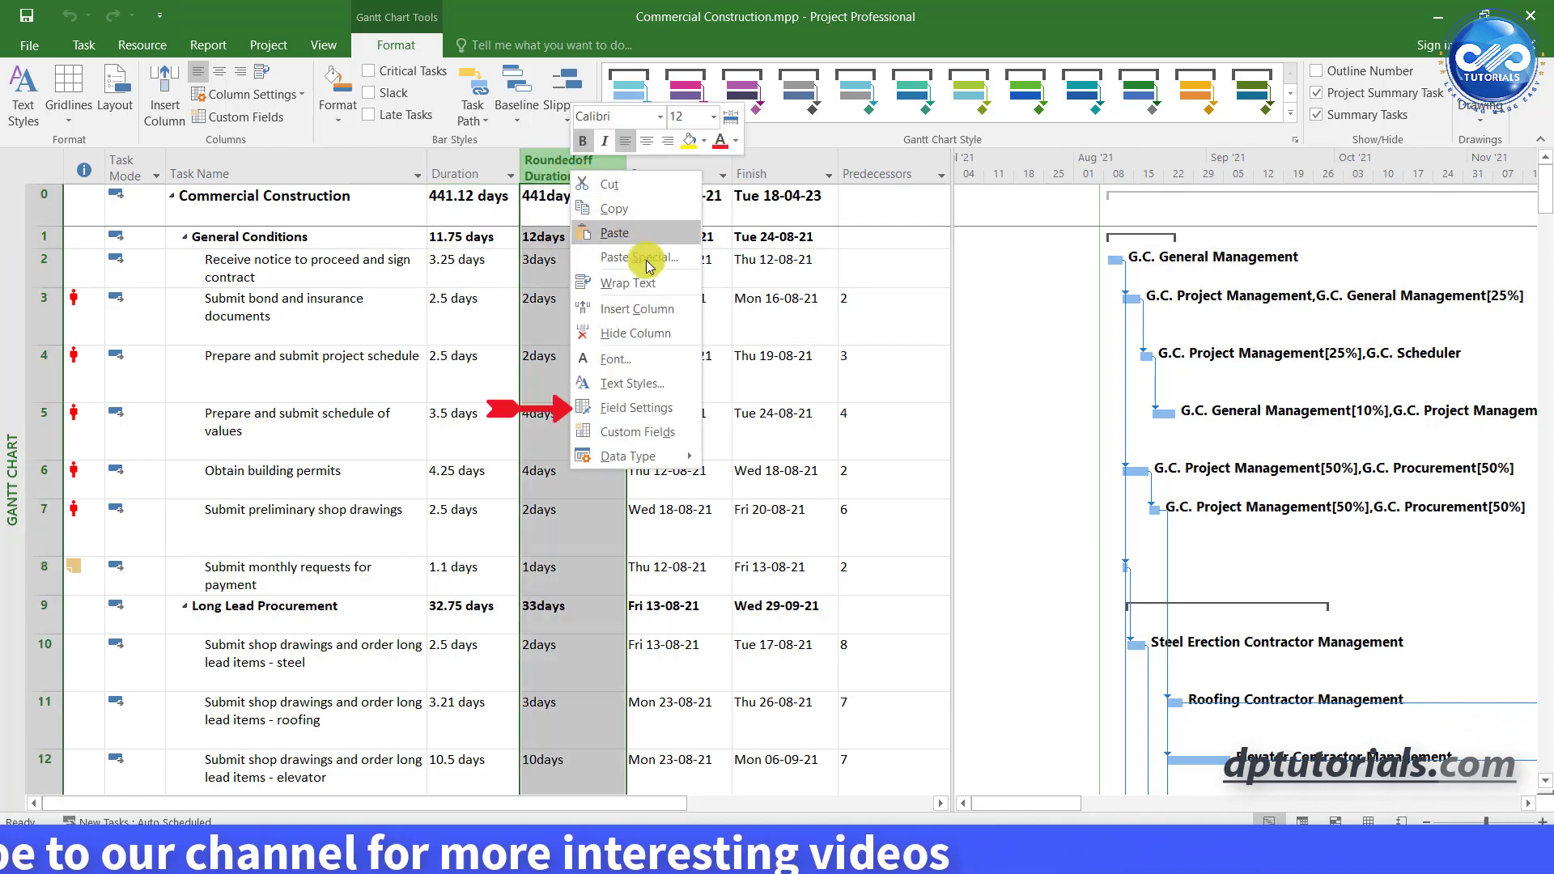
left_click(692, 410)
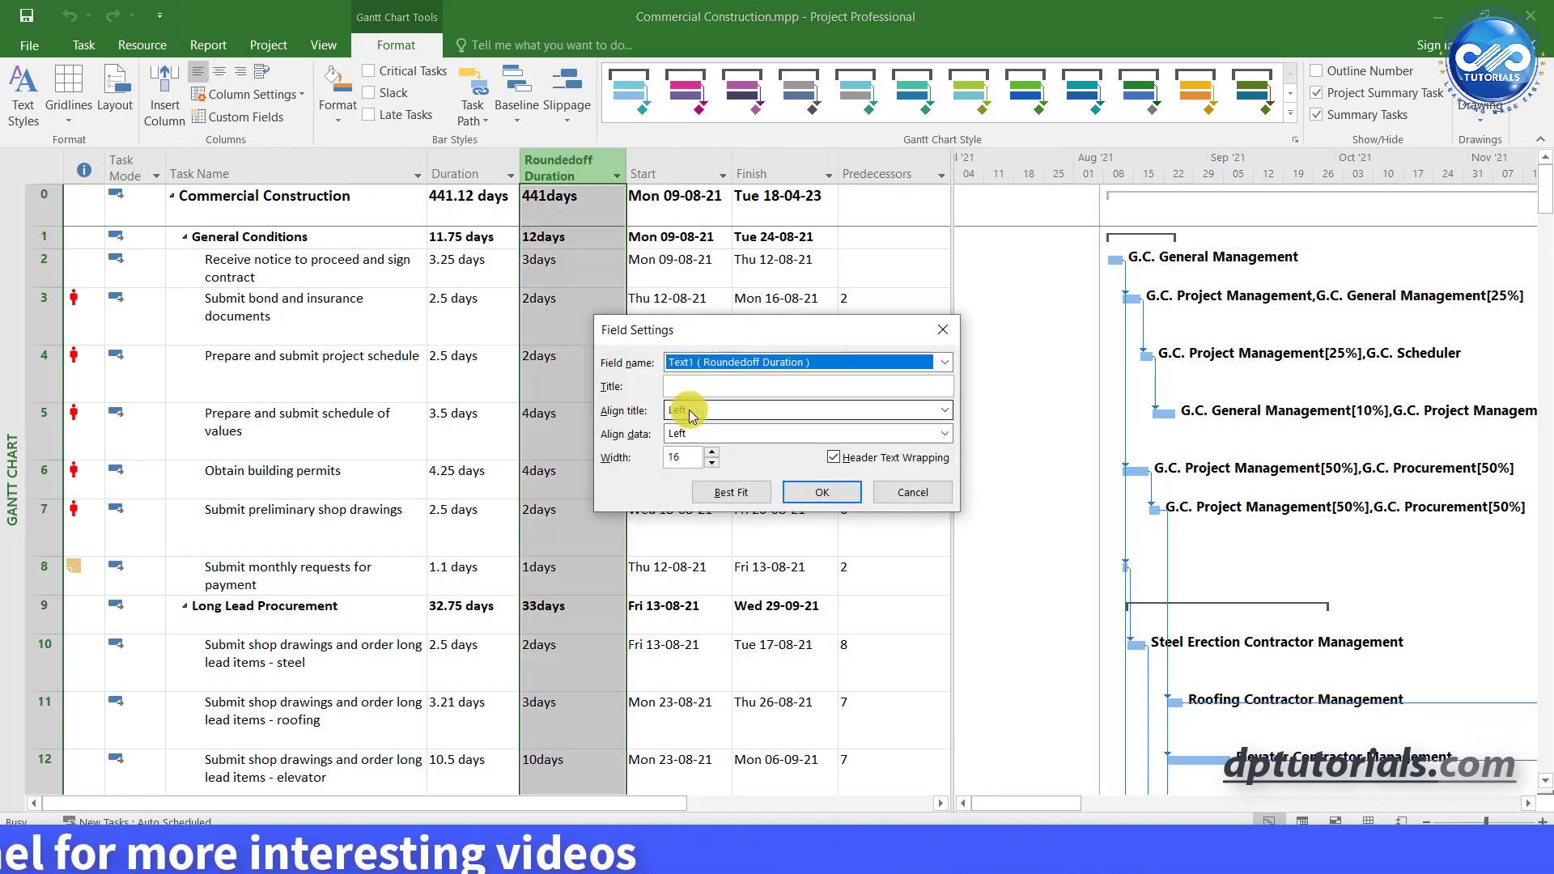
left_click(701, 412)
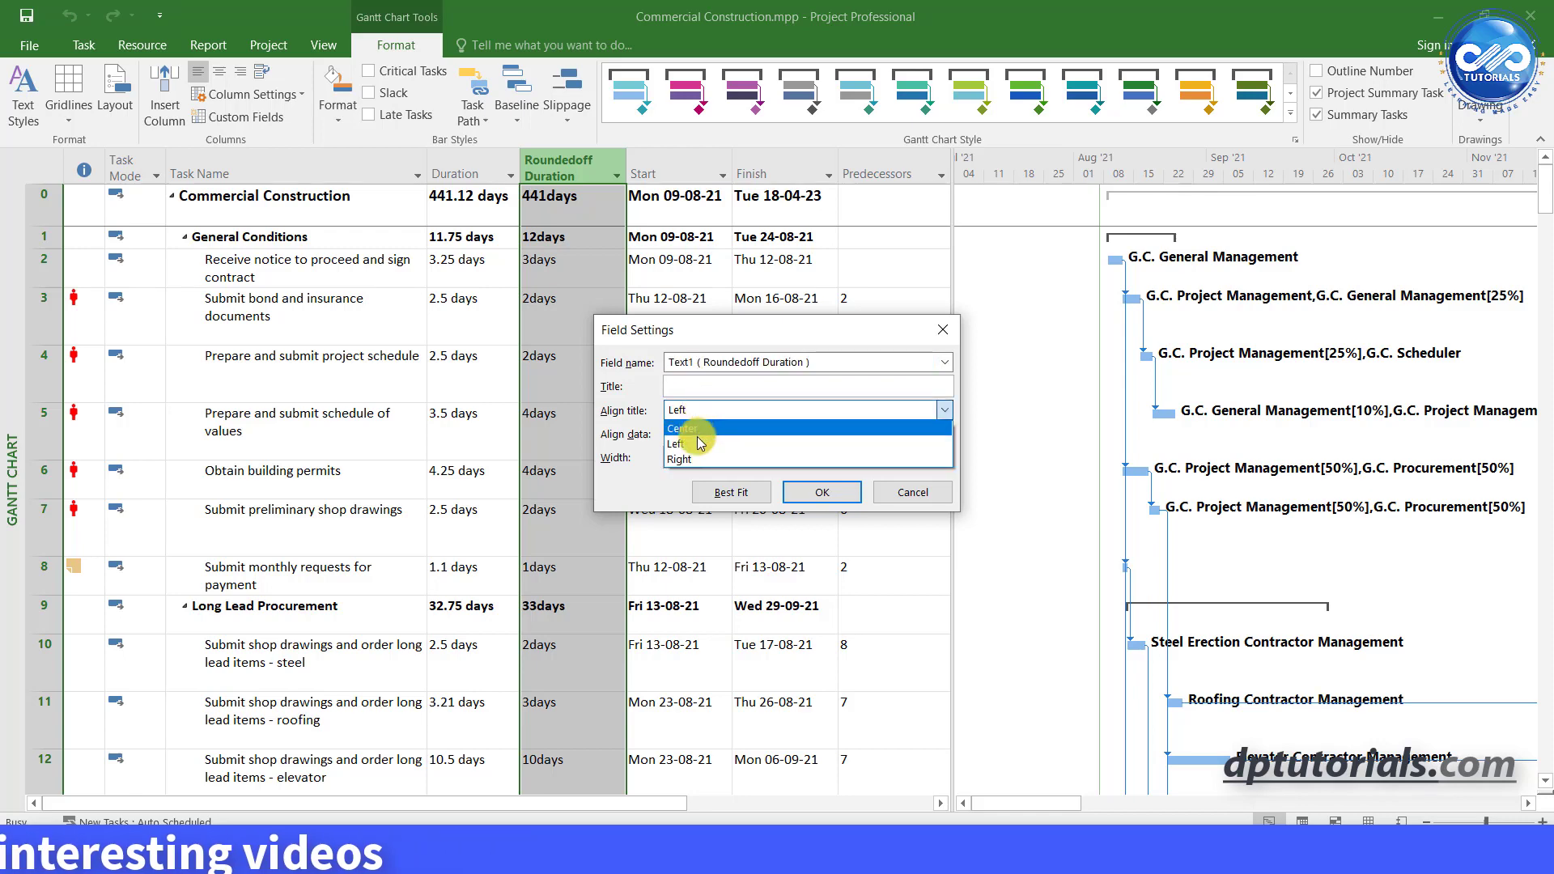
left_click(701, 434)
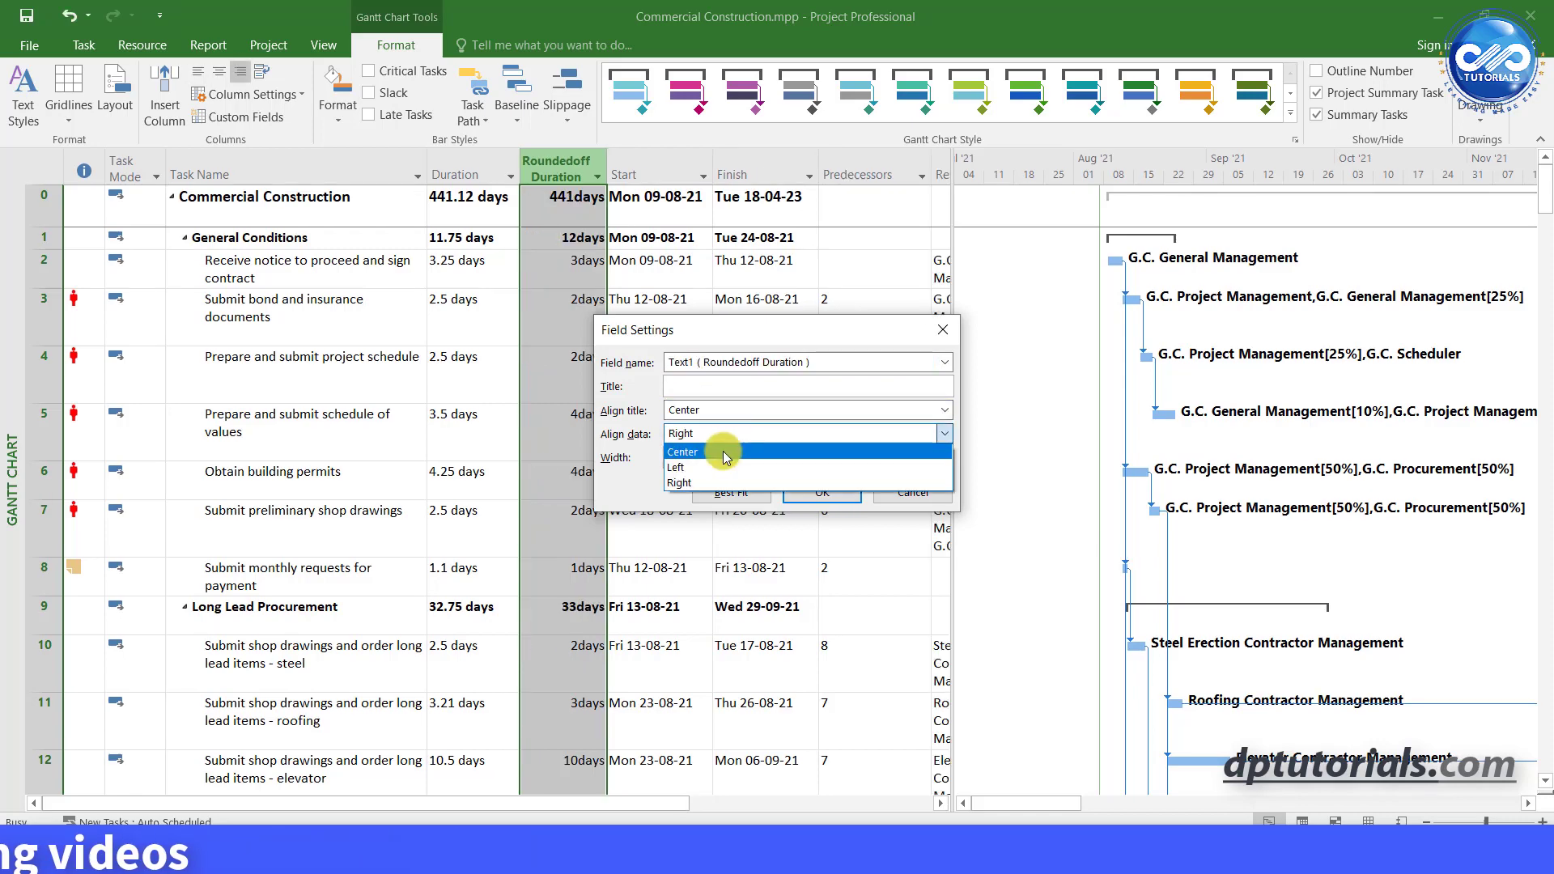
left_click(723, 467)
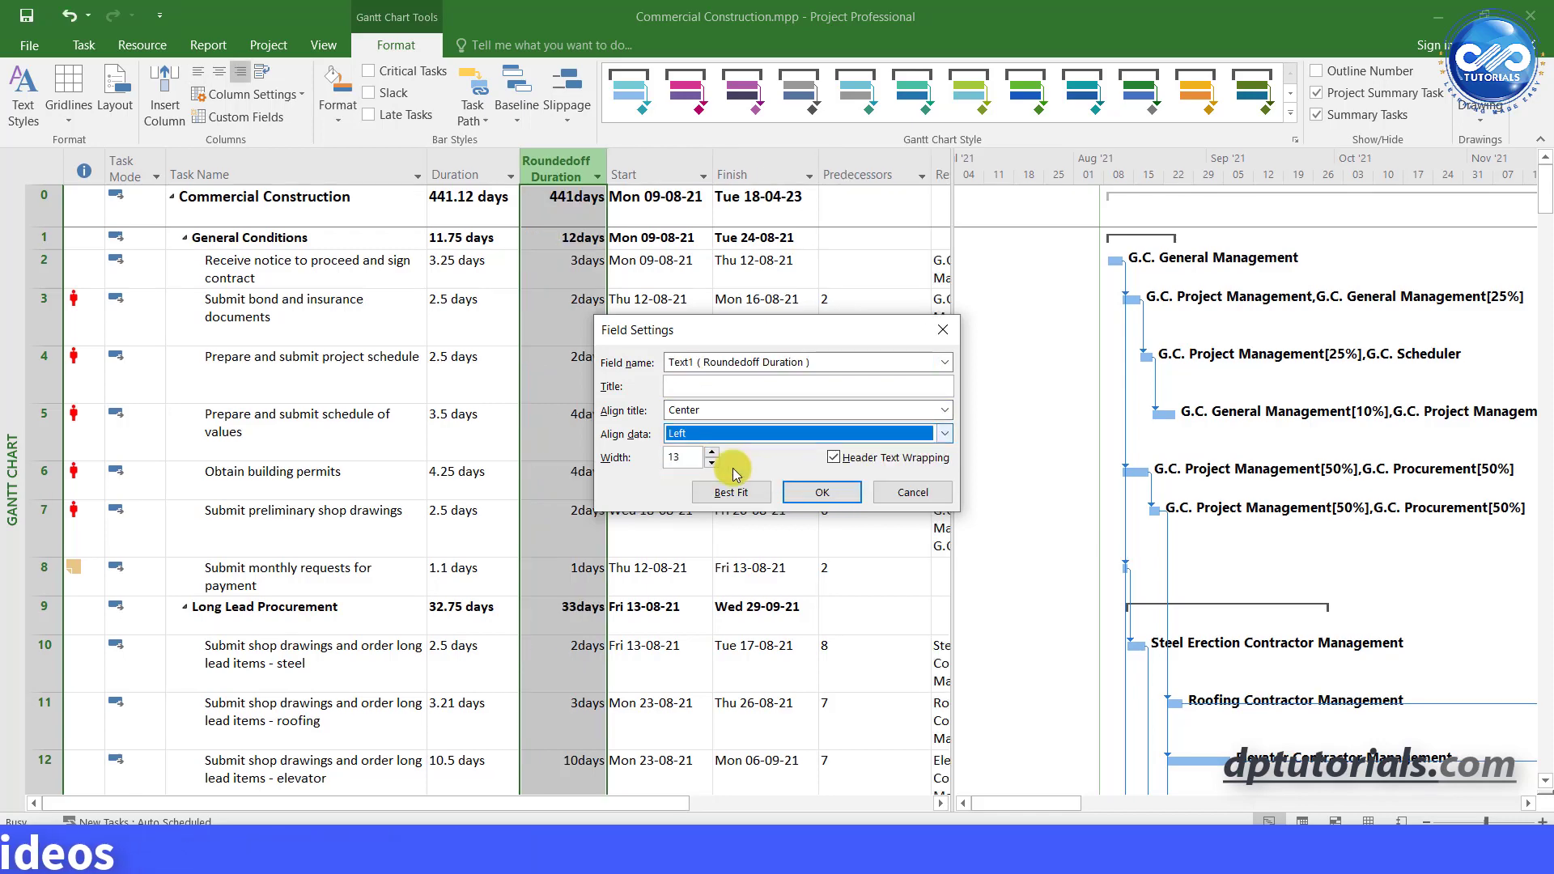
left_click(821, 492)
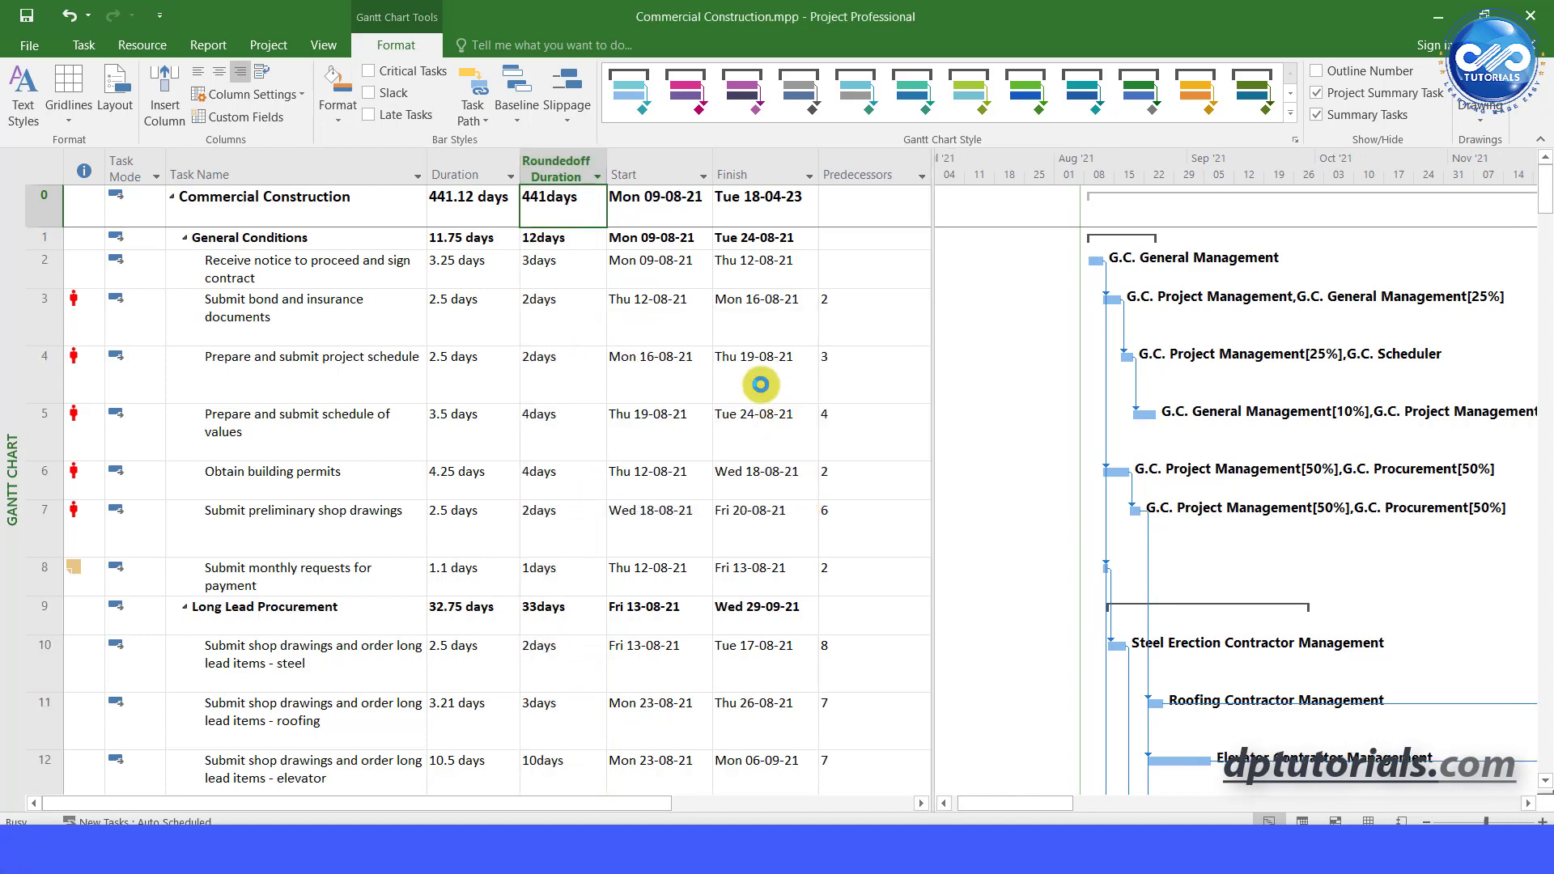
Step: Look through the task table to review the reformatted Roundedoff Duration column, including the Site Grading and Foundations tasks
left_click(728, 359)
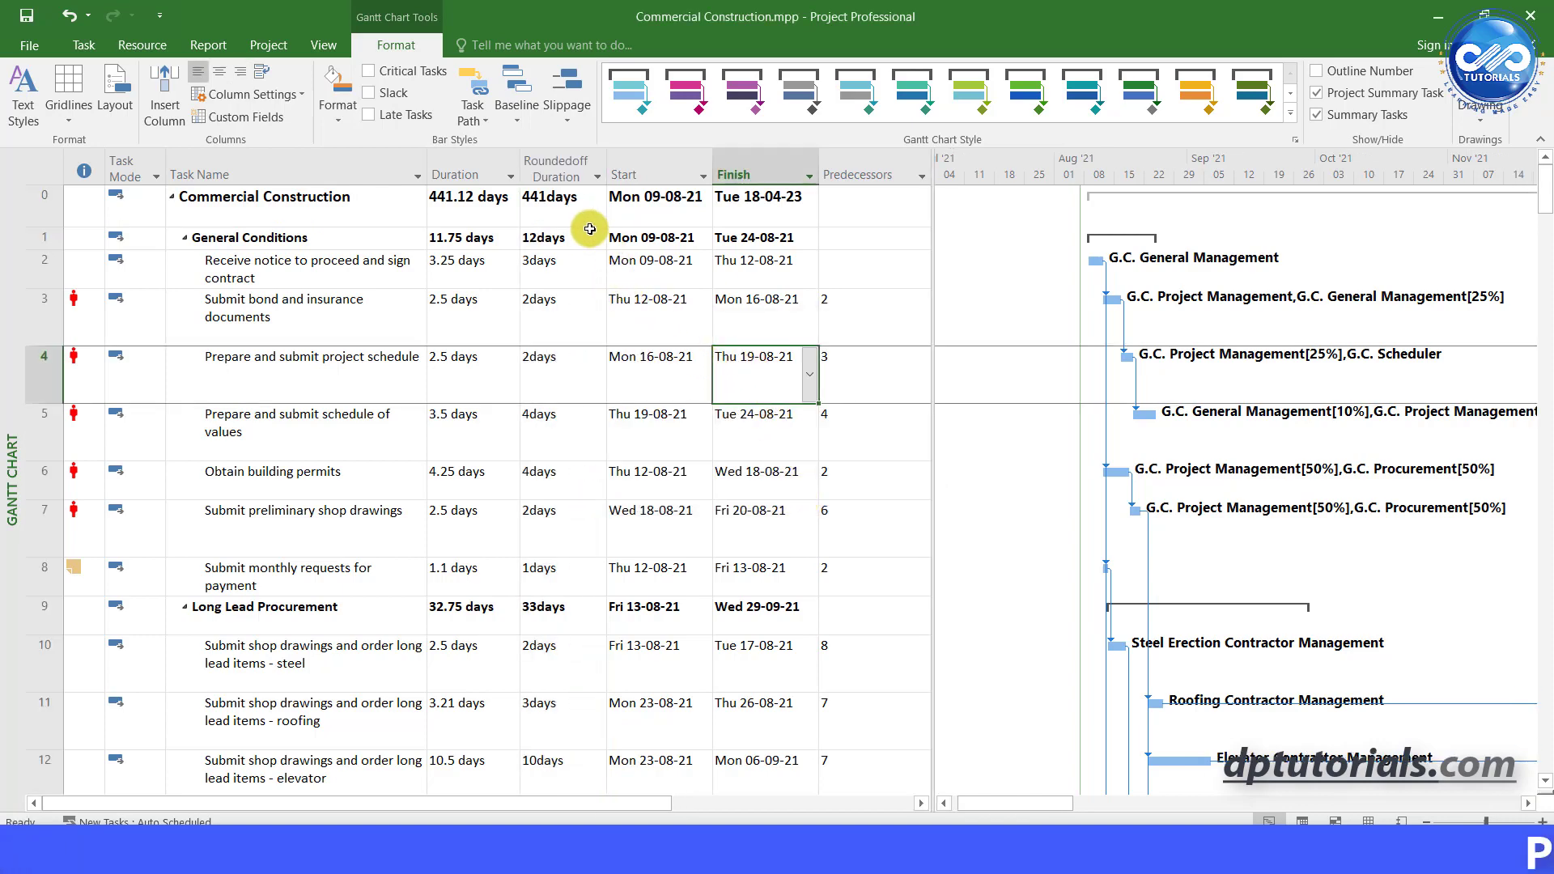
scroll(604, 375, "down", 7)
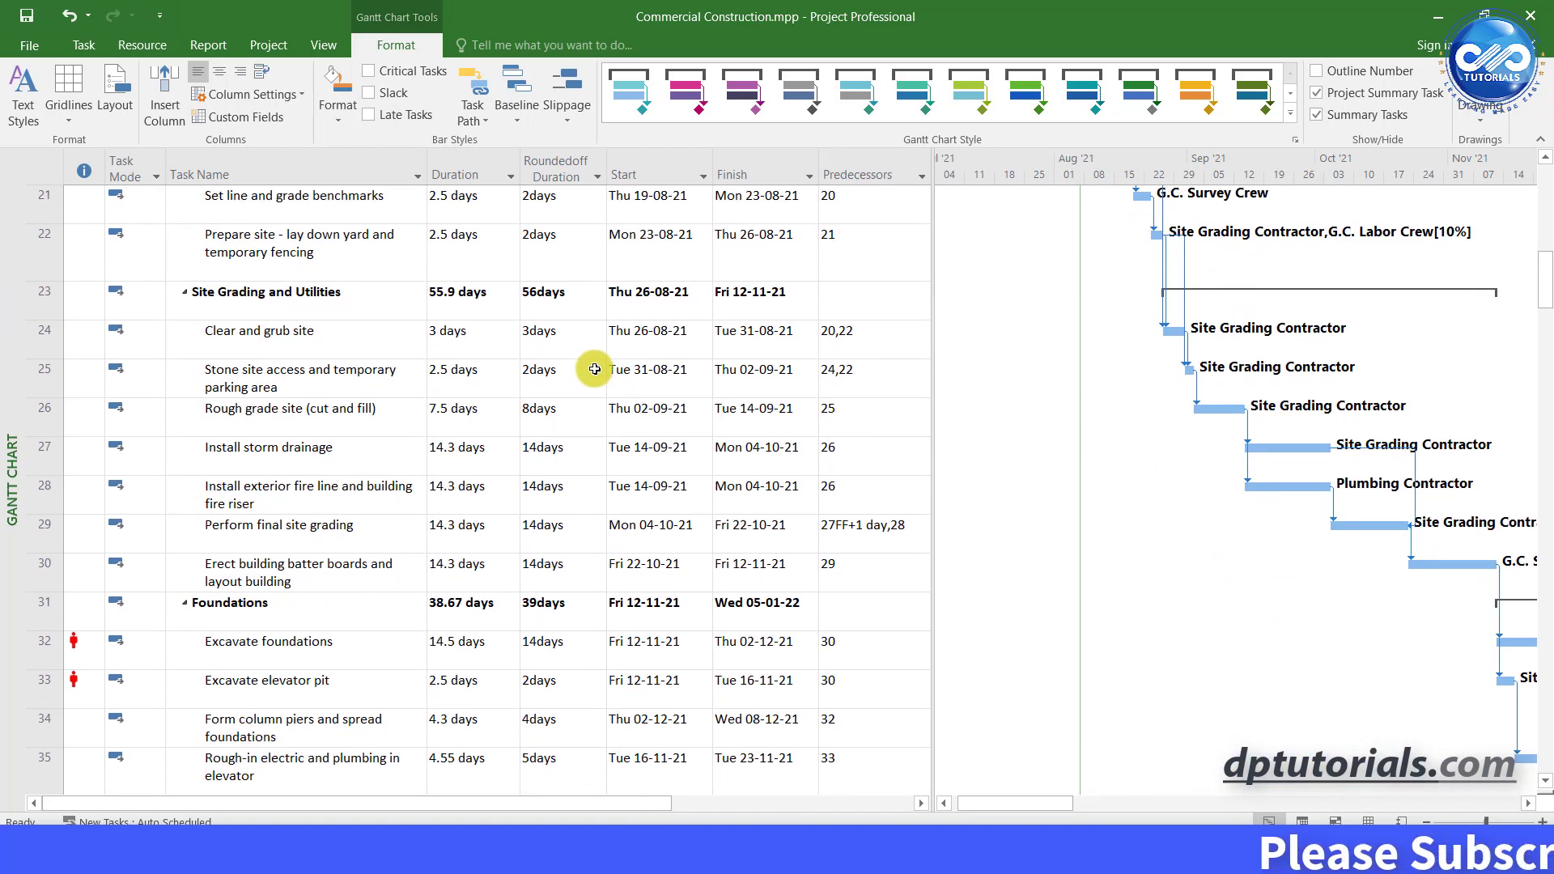
scroll(595, 369, "down", 5)
scroll(599, 364, "up", 5)
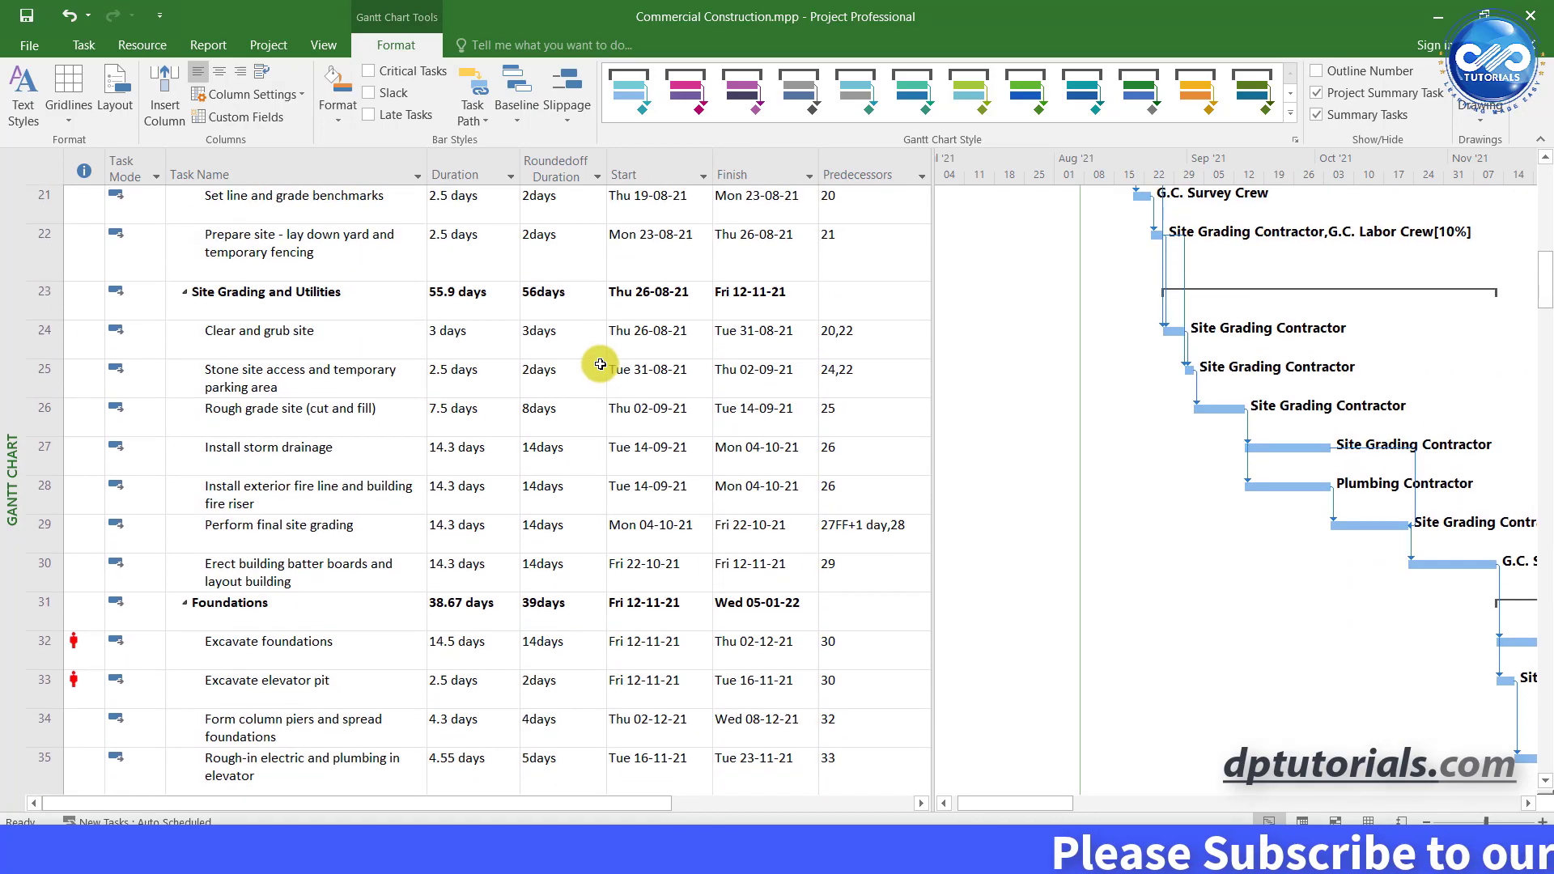
scroll(600, 365, "up", 7)
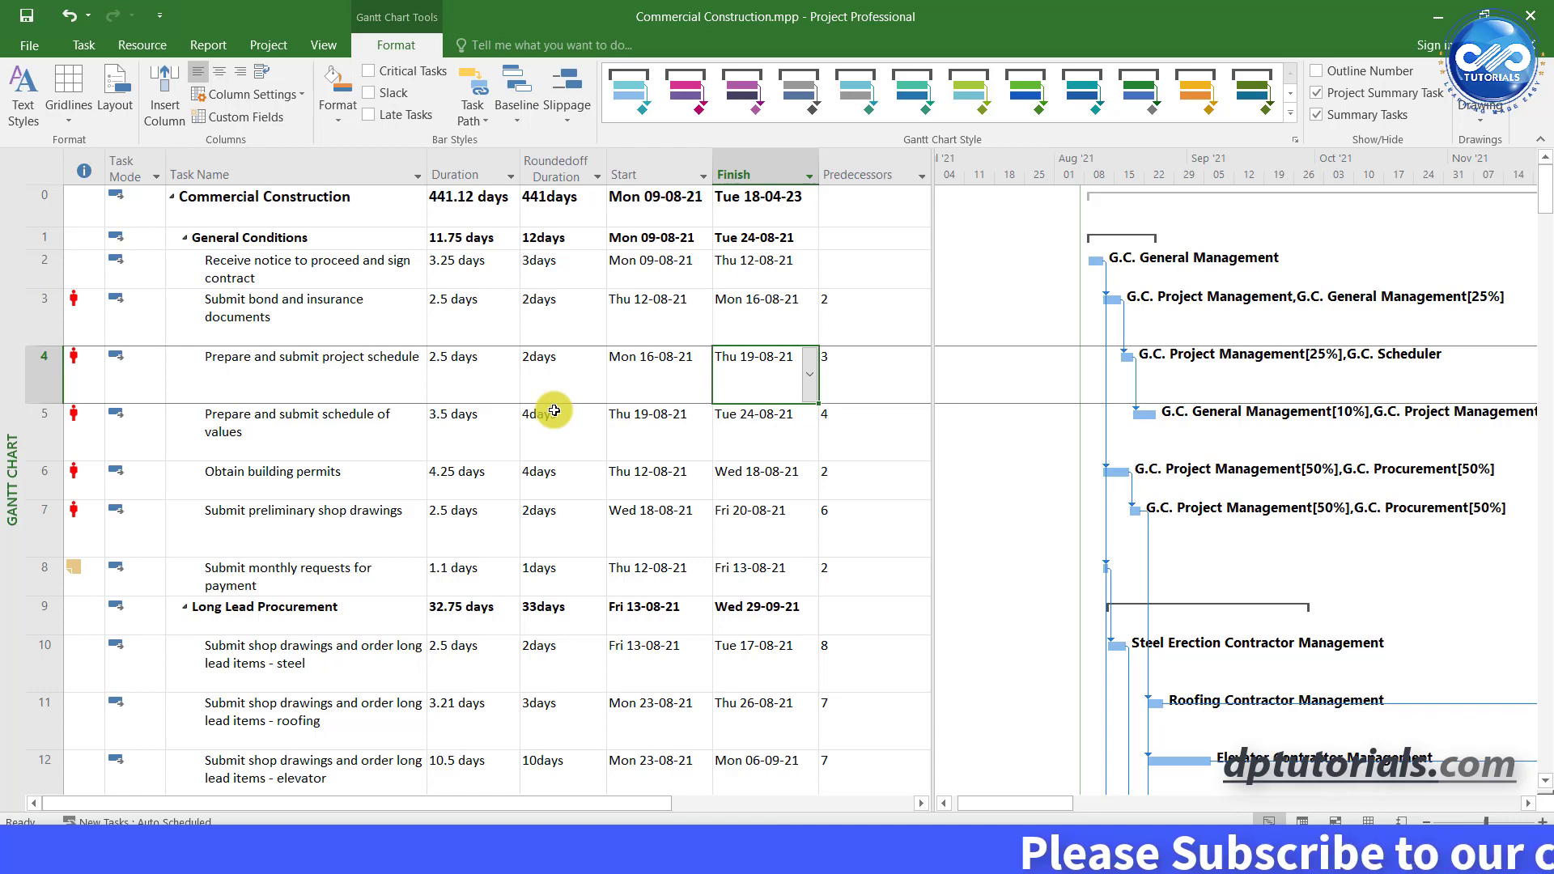
Step: Copy the Roundedoff Duration (Text1) custom field from Commercial Construction.mpp to Global.MPT with the Organizer, and return to the schedule
left_click(39, 42)
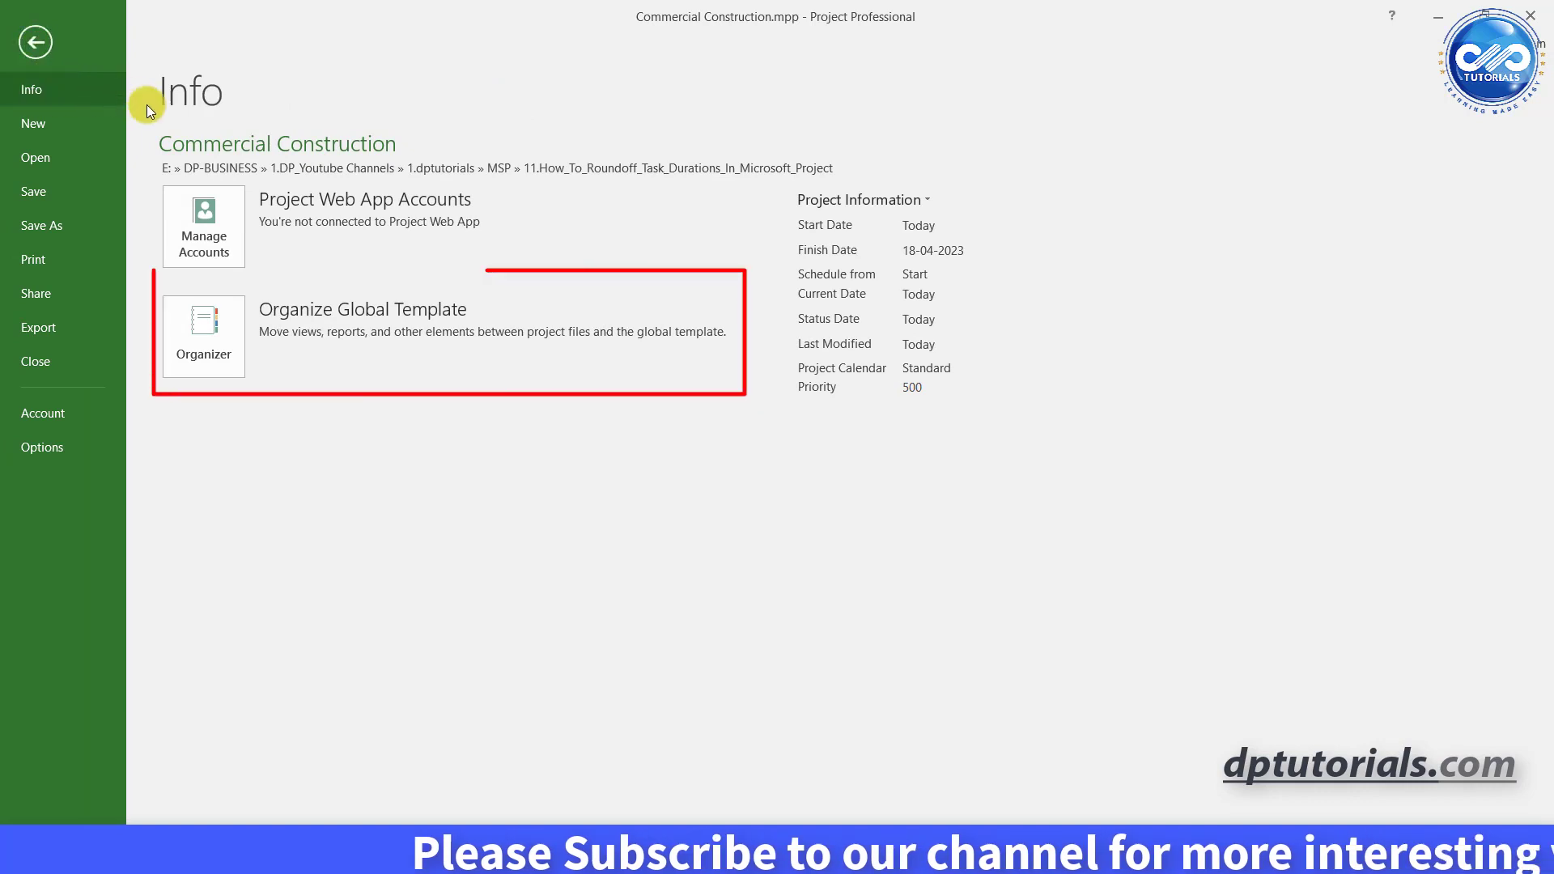
left_click(221, 322)
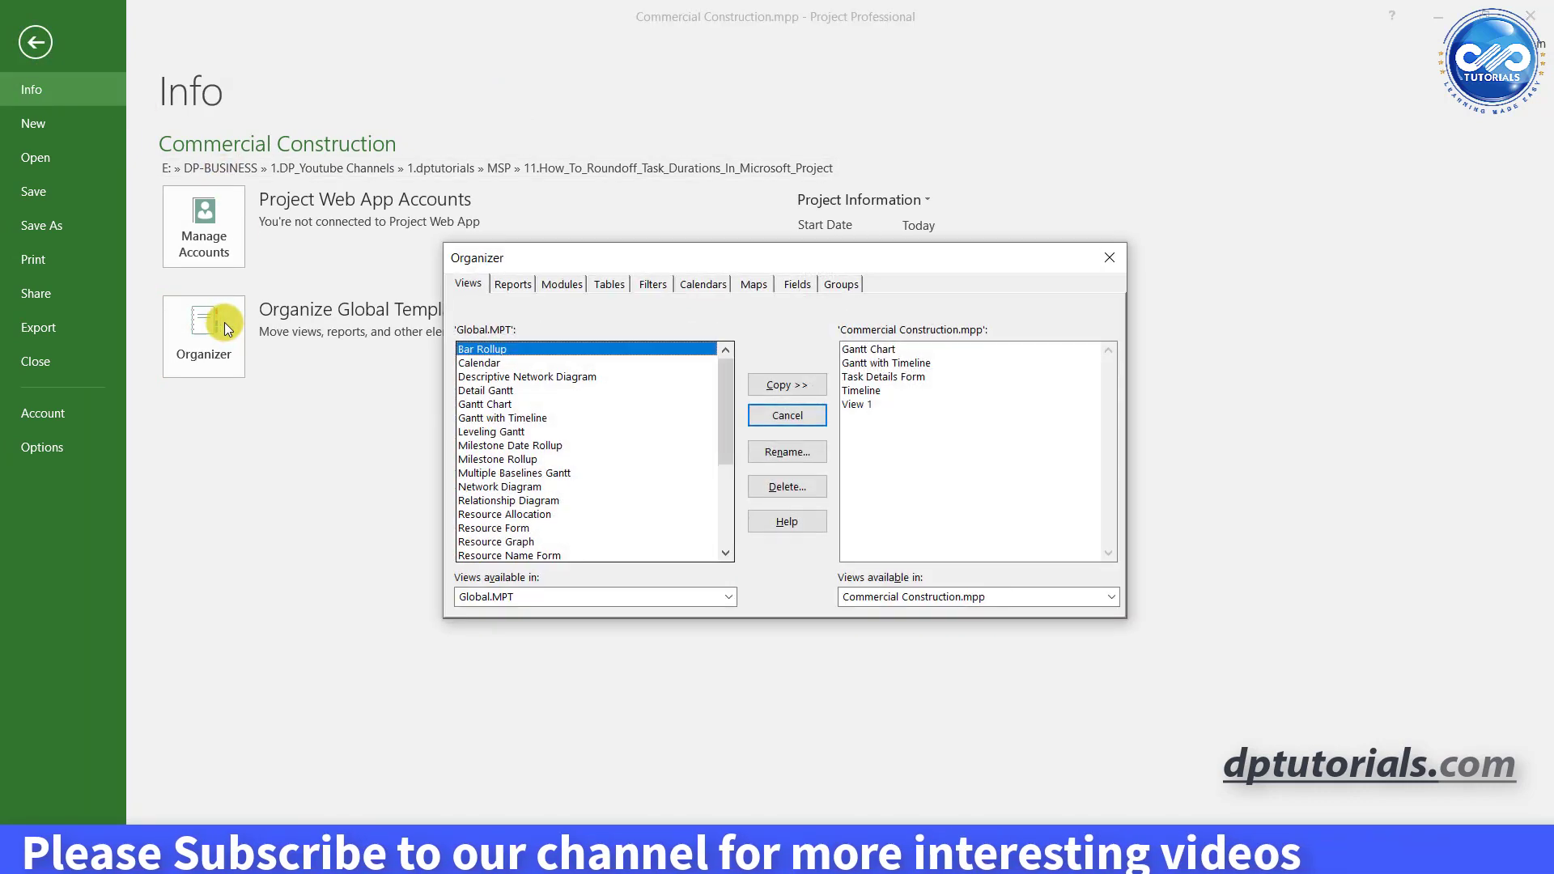
left_click(793, 287)
left_click(891, 350)
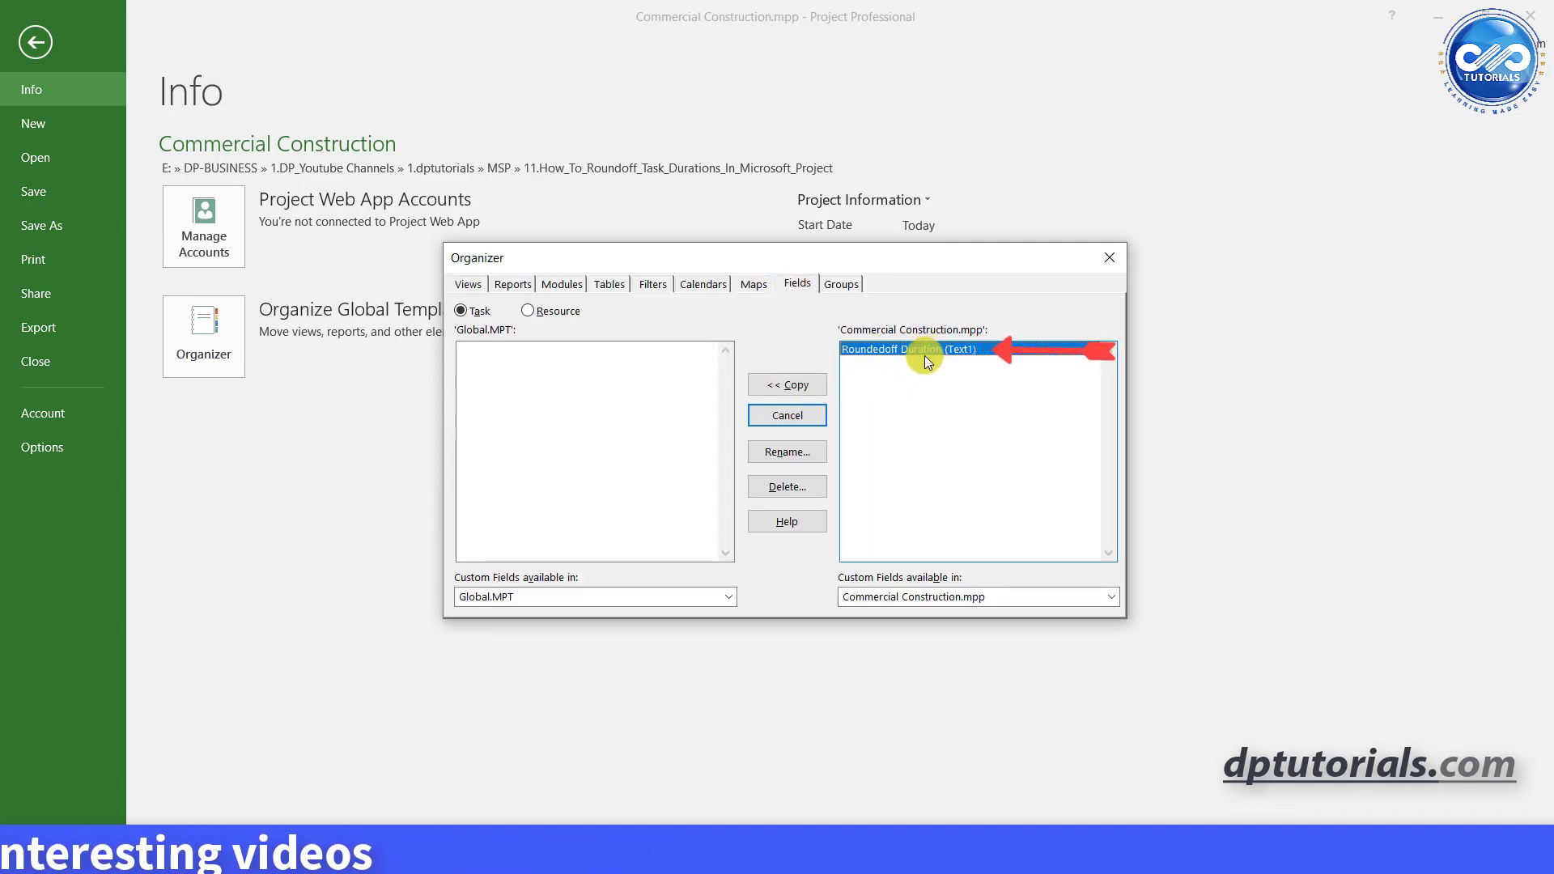
left_click(796, 387)
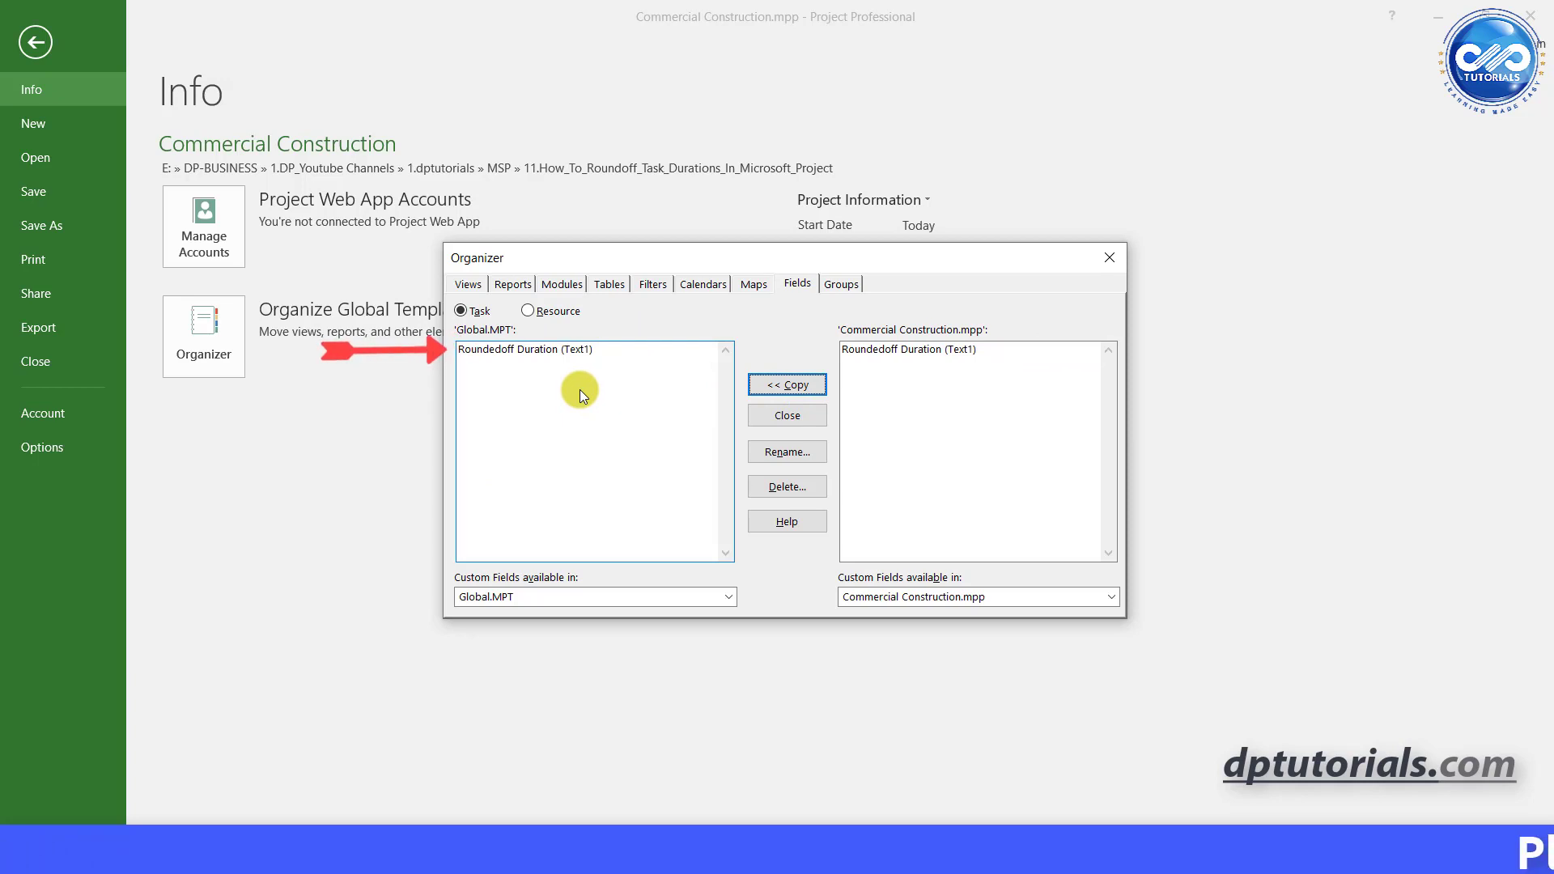
left_click(785, 416)
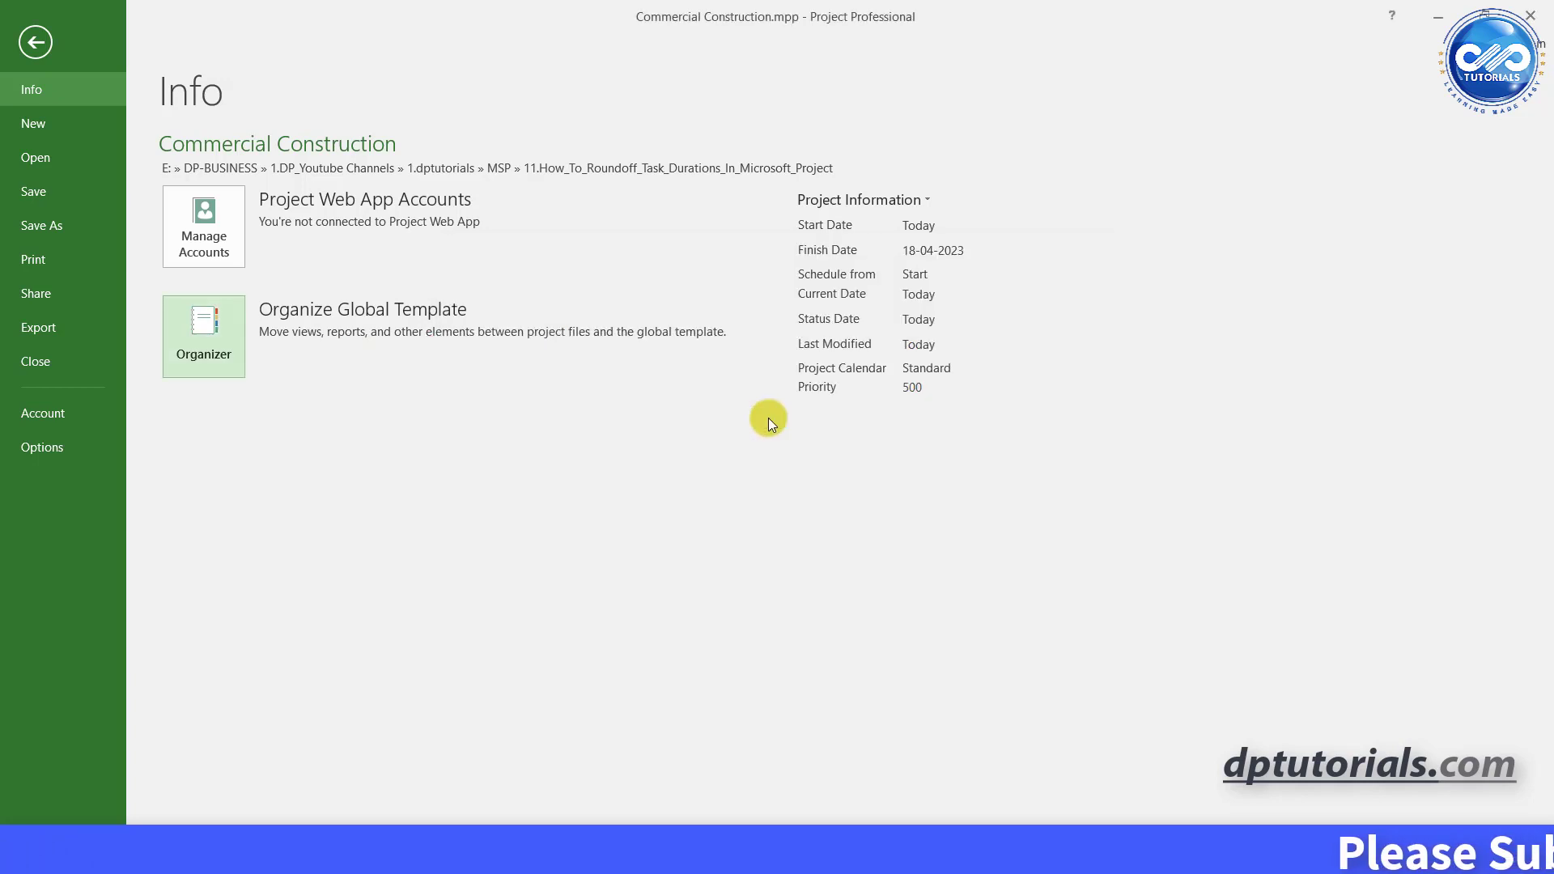
left_click(42, 42)
Step: Review the Roundedoff Duration values from the General Conditions tasks down to the floor and roof concrete tasks
left_click(658, 306)
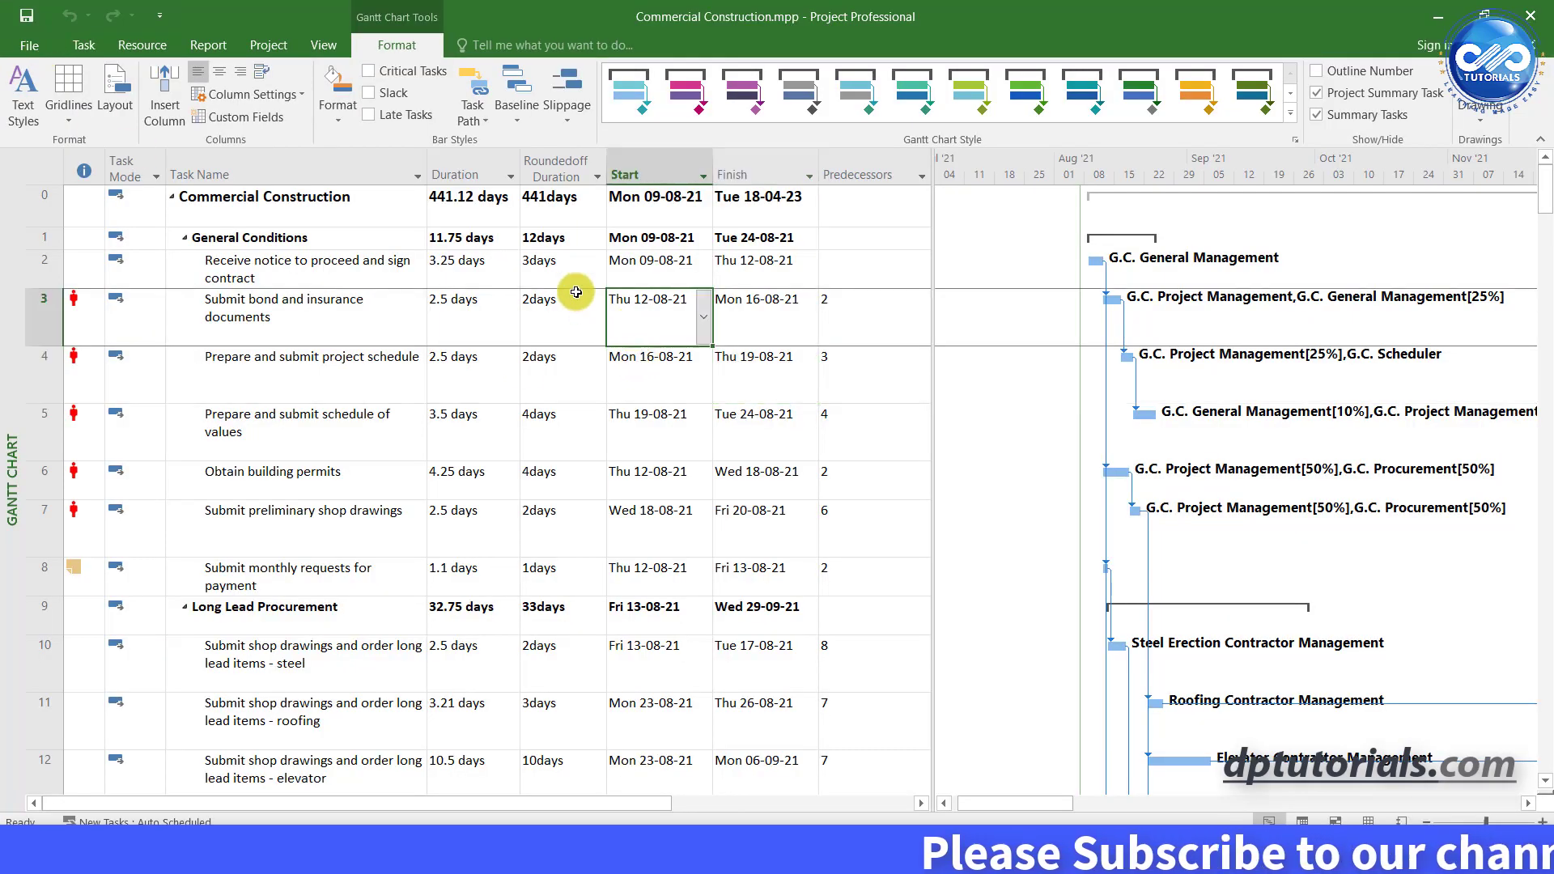
left_click(576, 295)
left_click(572, 437)
left_click(587, 484)
left_click(576, 583)
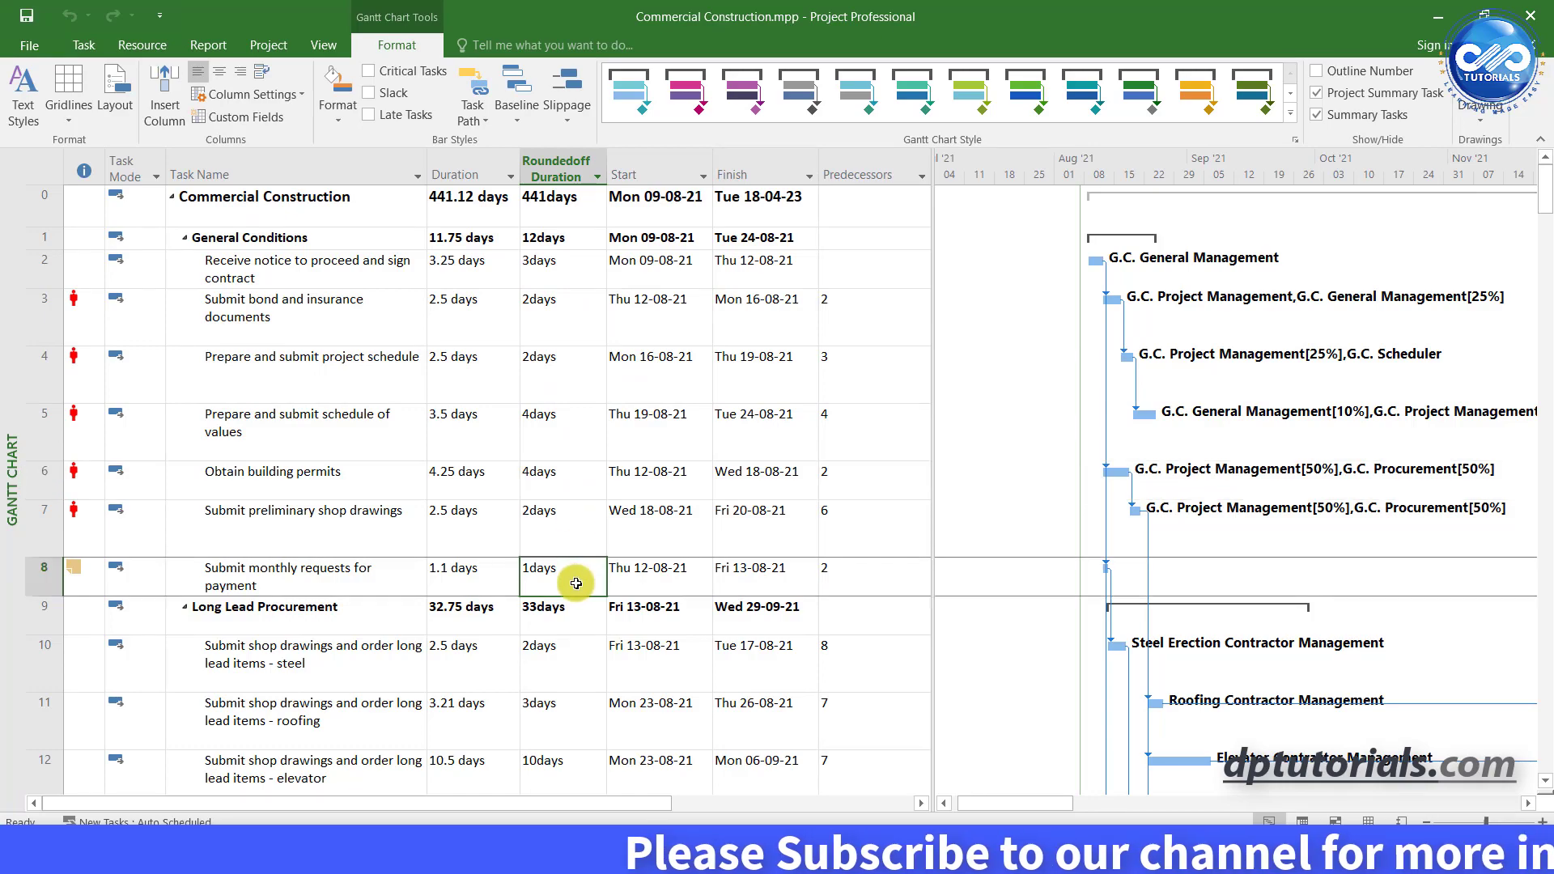
scroll(577, 583, "down", 12)
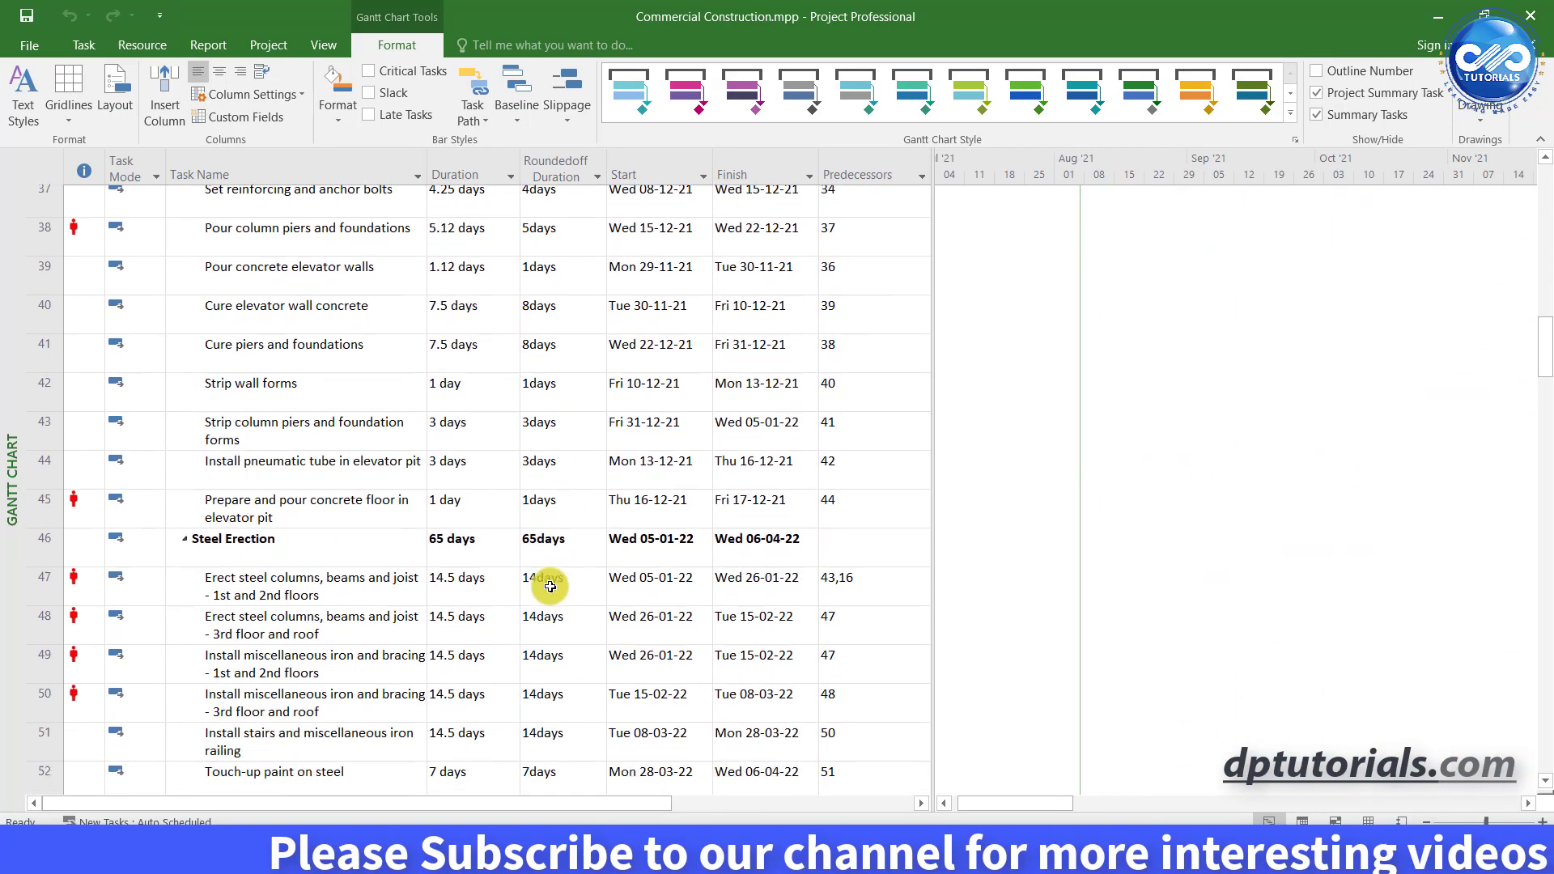
scroll(550, 586, "down", 5)
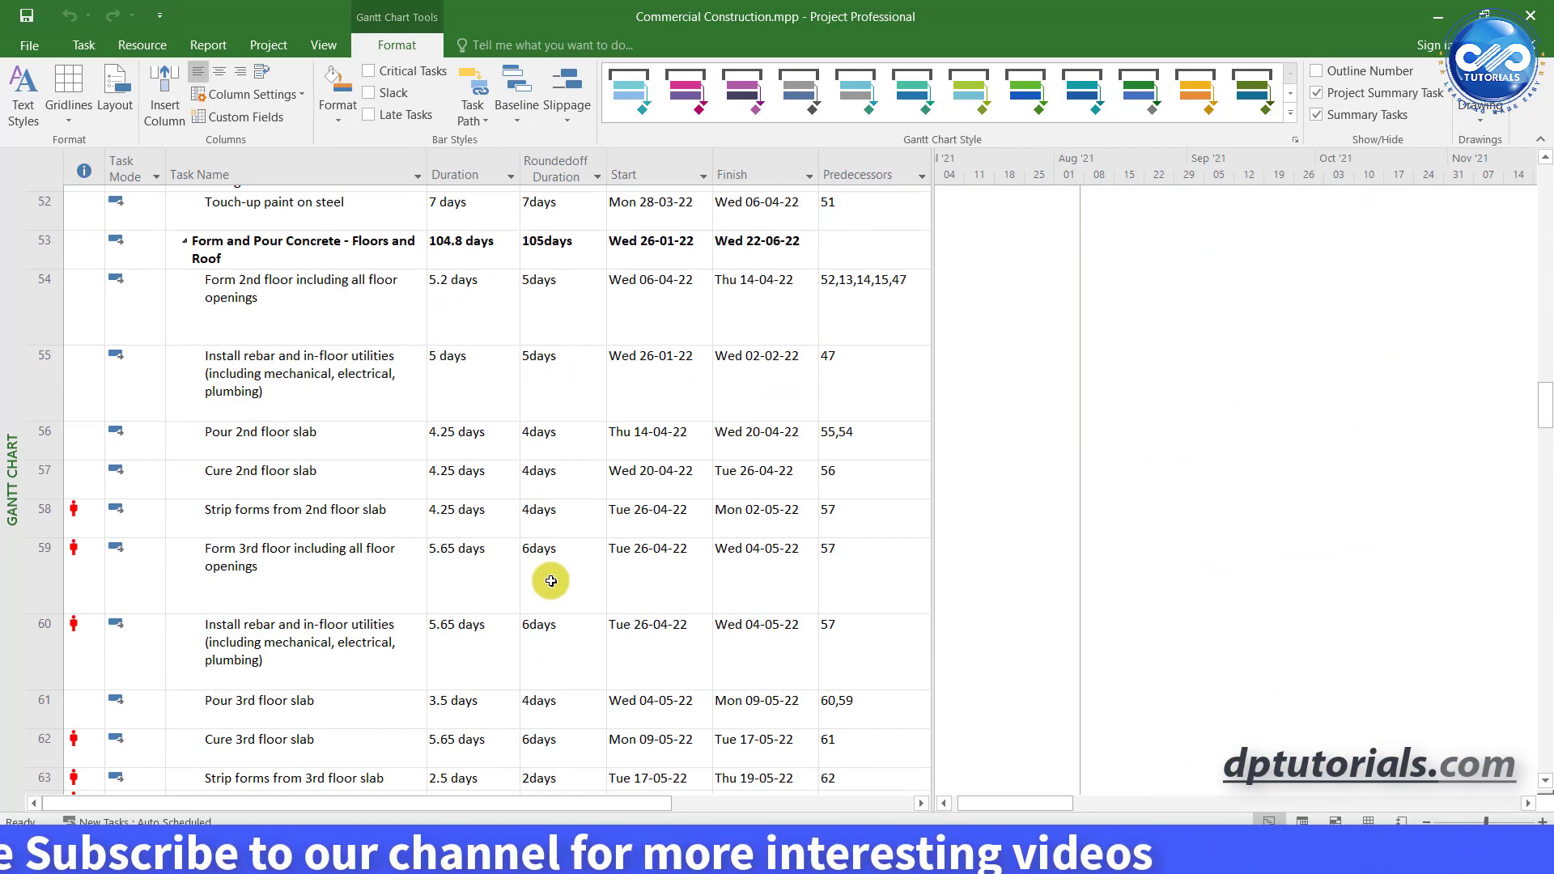
scroll(550, 583, "down", 1)
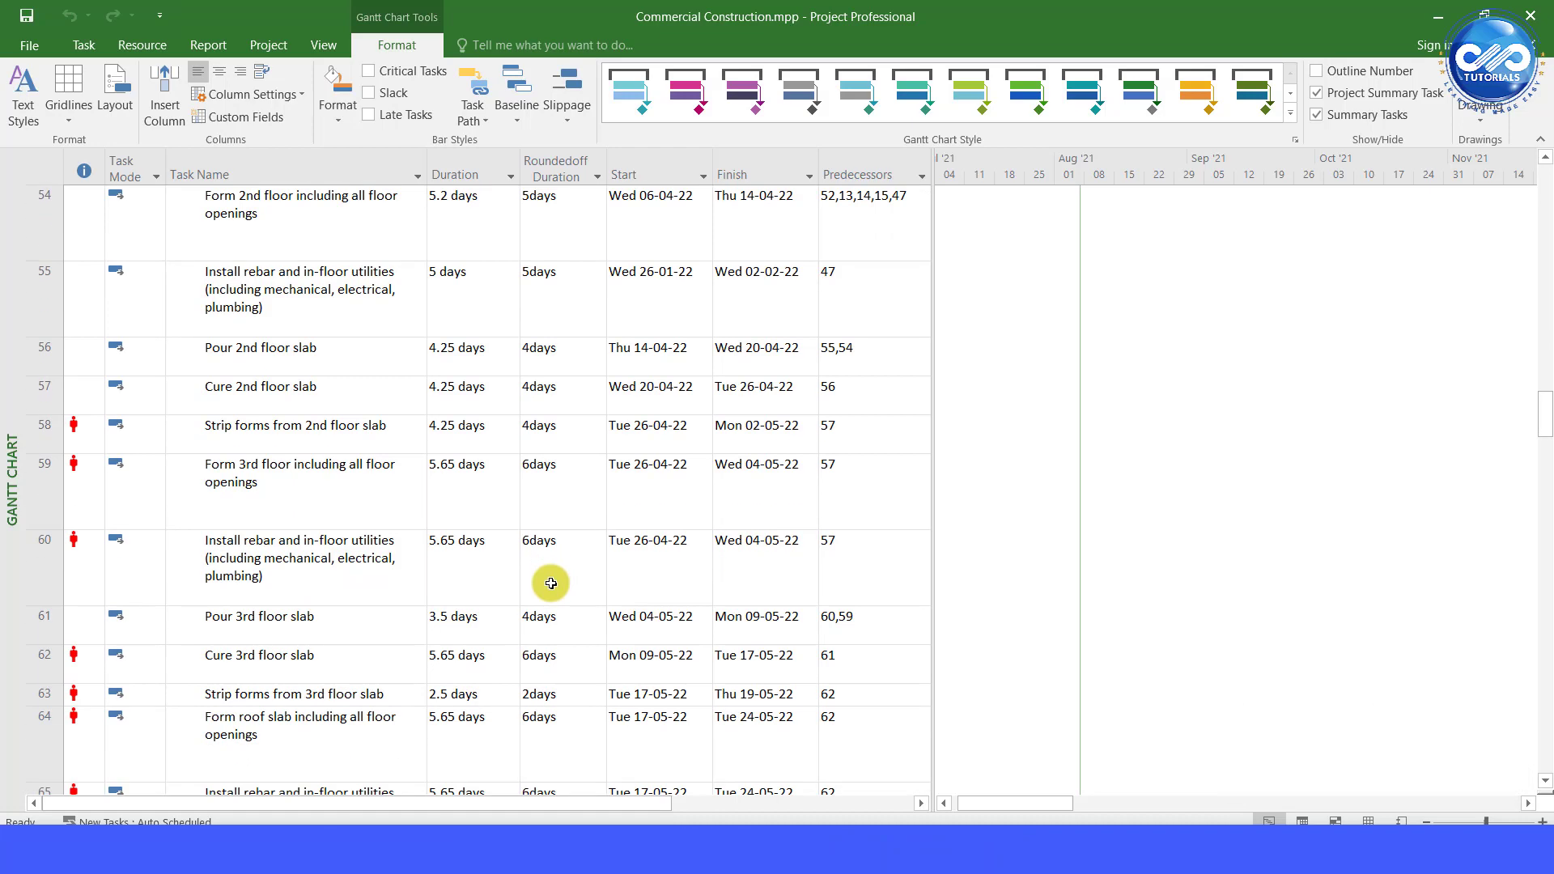